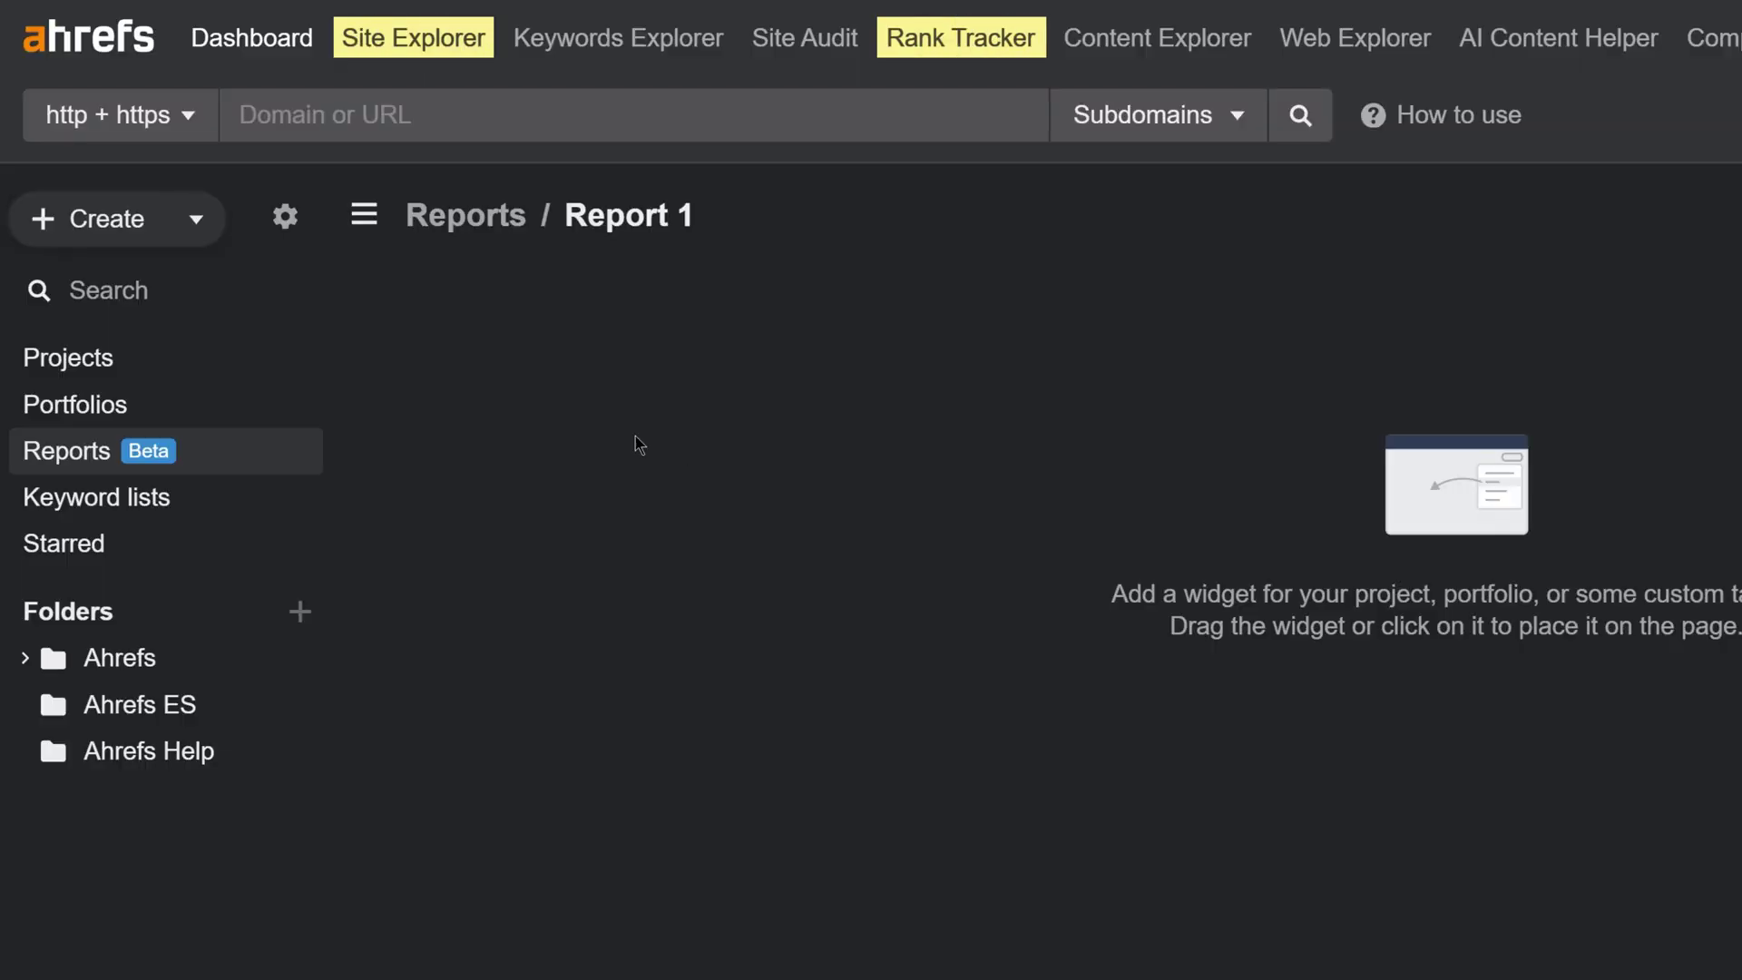
Step: Create a new empty report named 'New Report'
{"action": "left_click", "coordinate": [110, 227]}
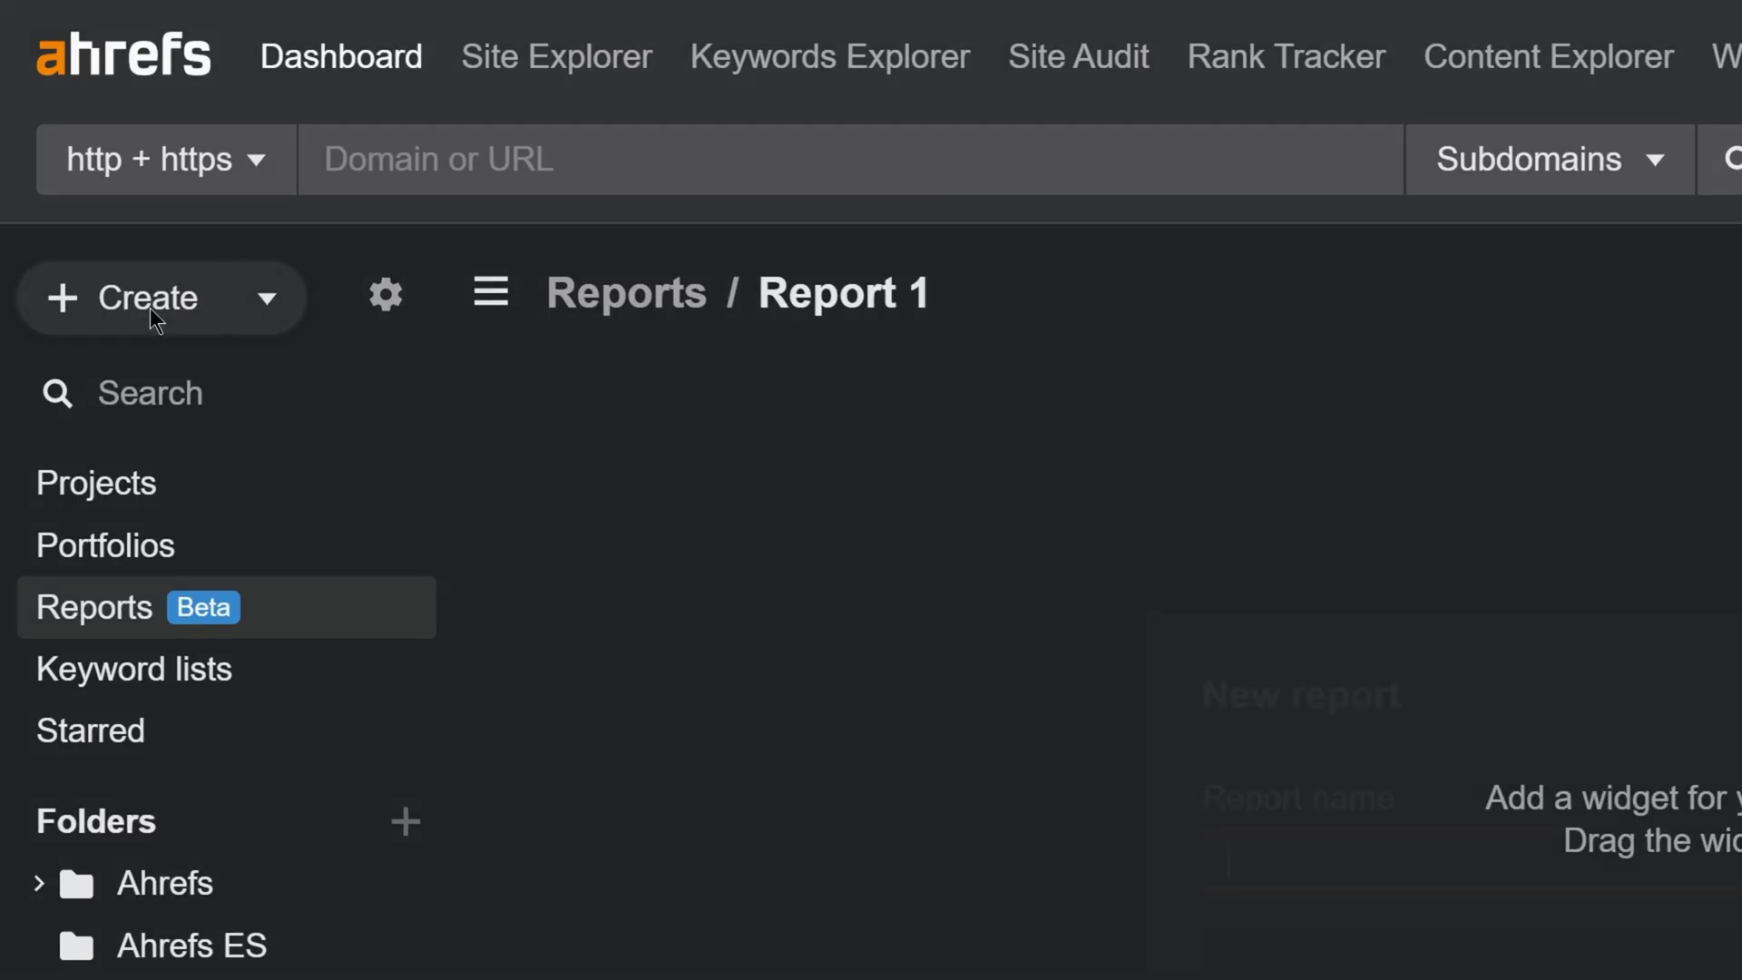
{"action": "type", "text": "New Report"}
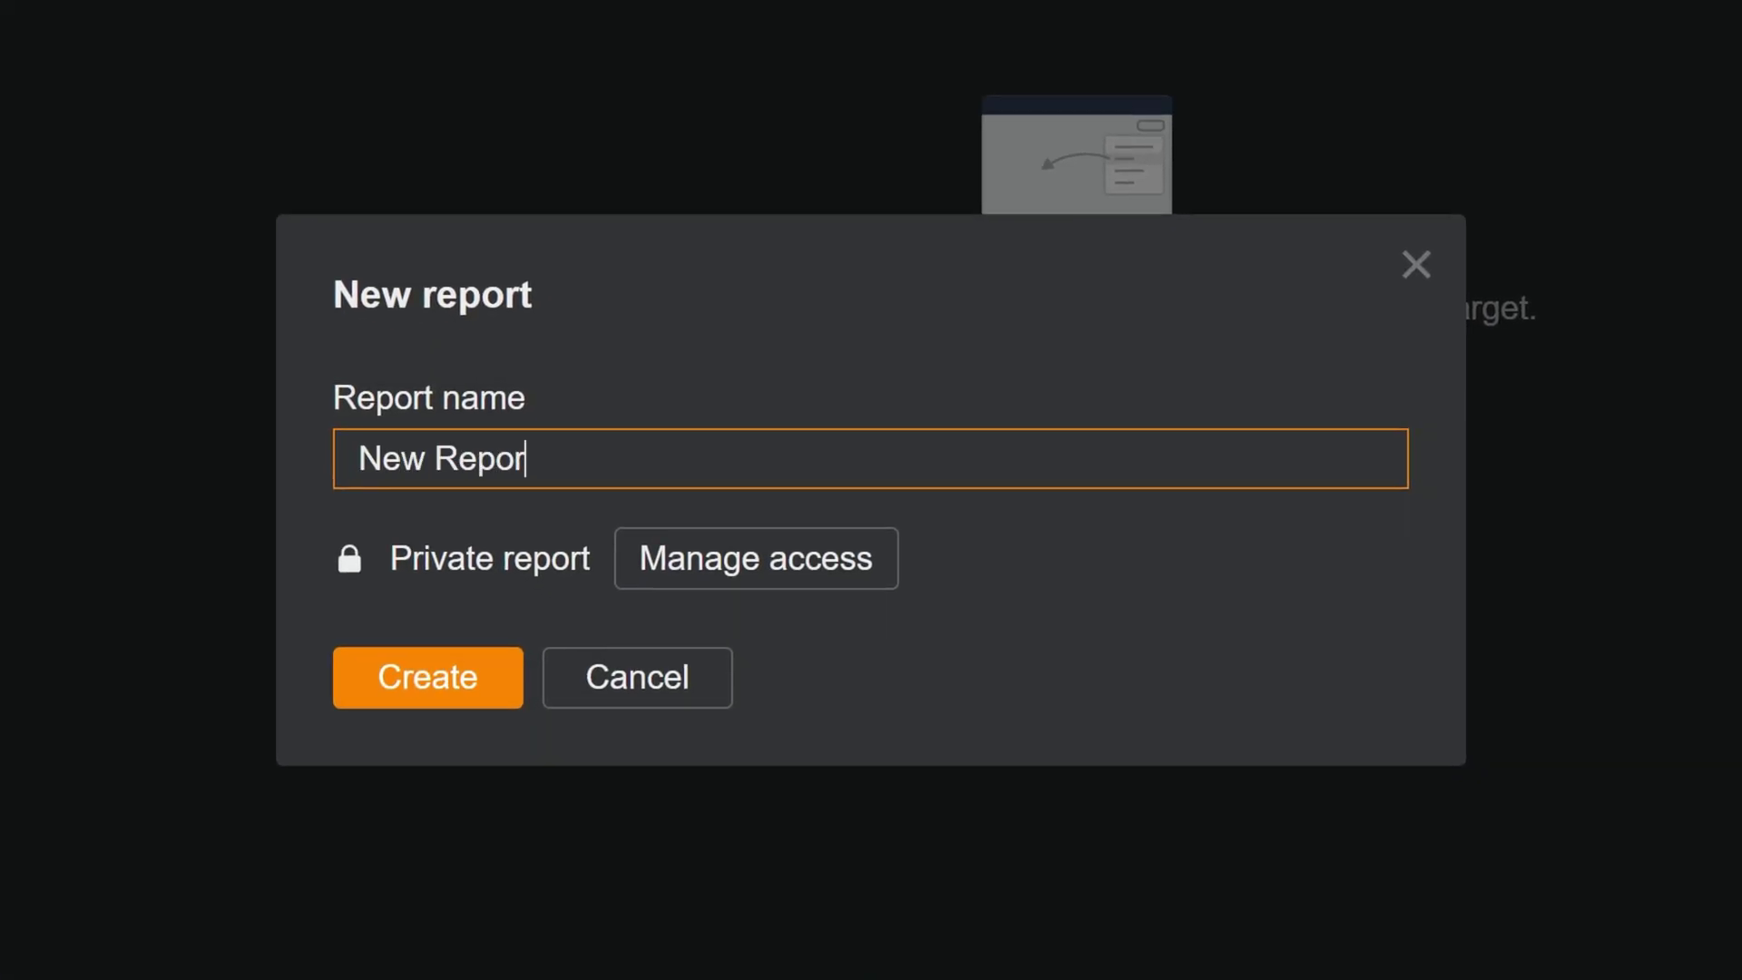
{"action": "key", "text": "Return"}
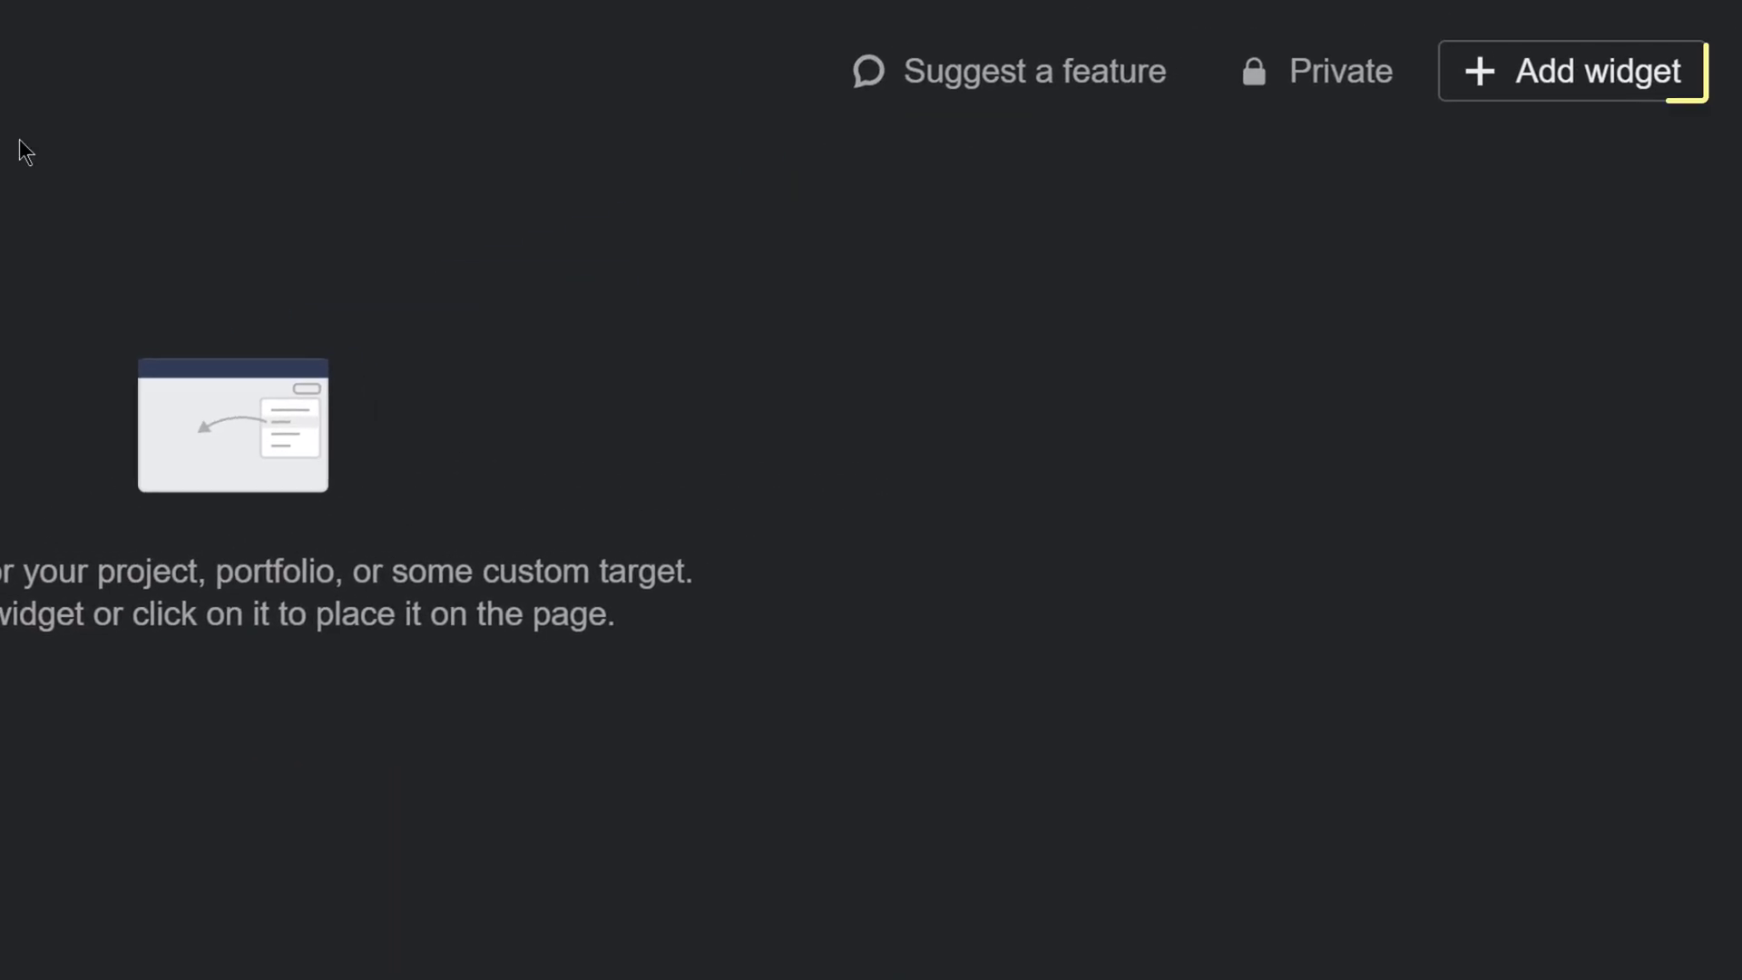
Step: Browse the widget picker's portfolio, custom target and project tabs, then choose the Bloggerjet project
{"action": "left_click", "coordinate": [1513, 91]}
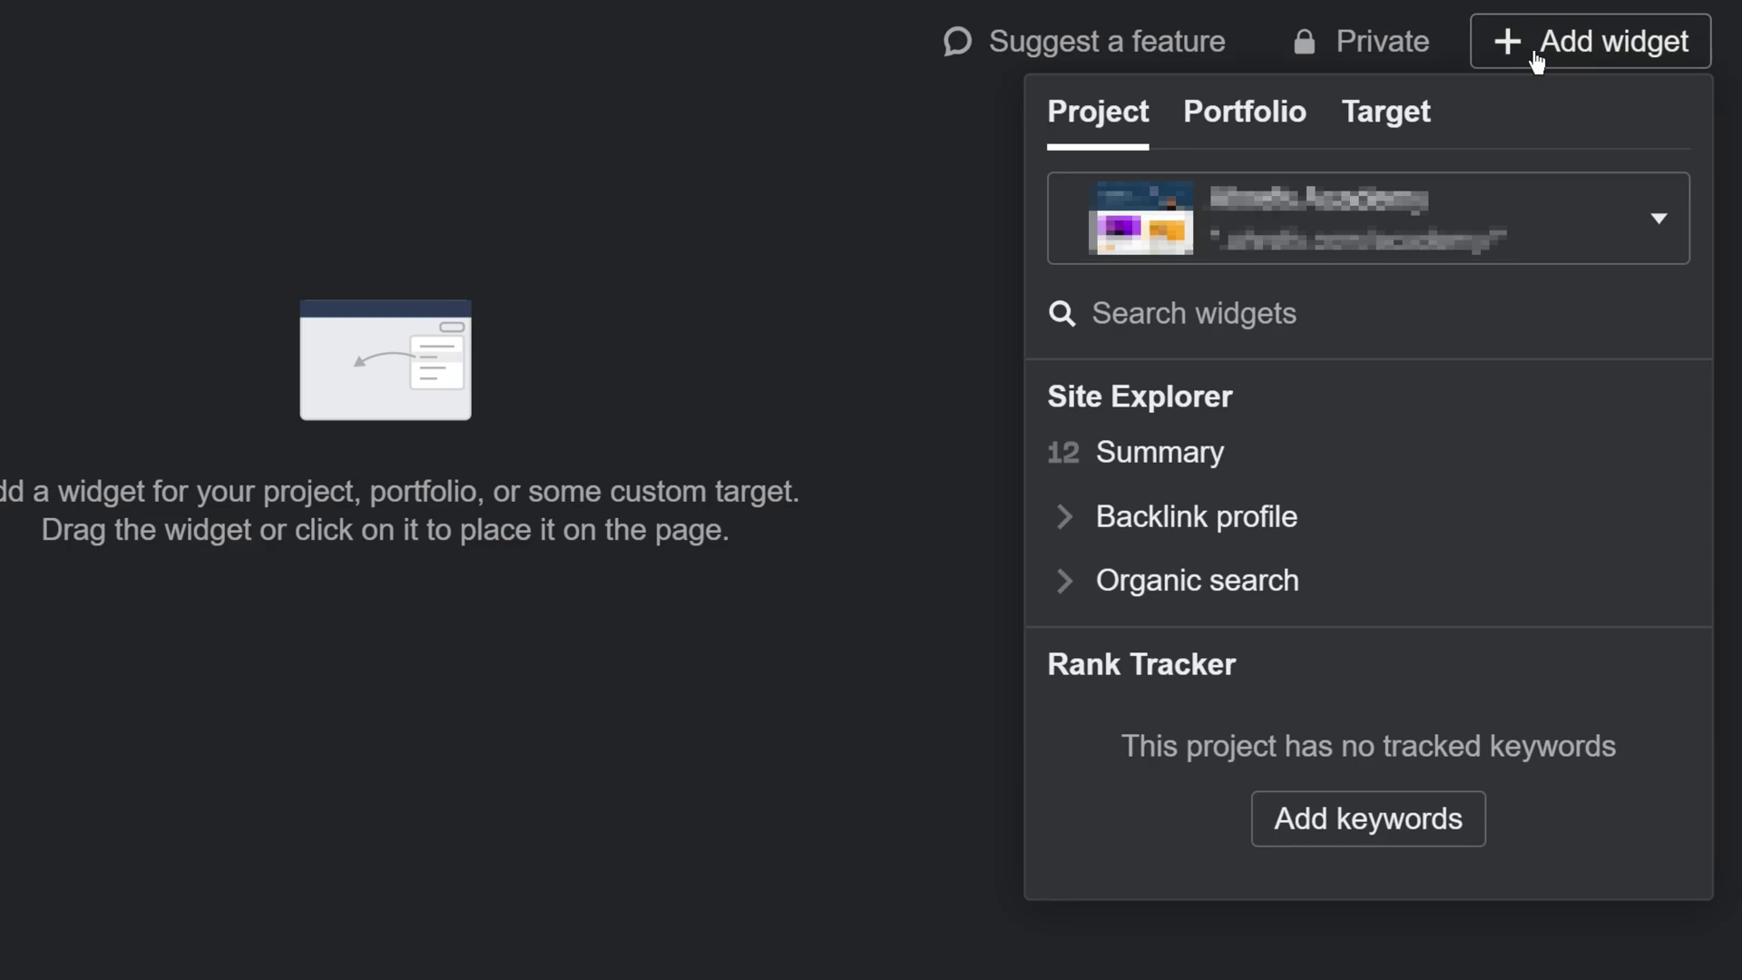
{"action": "left_click", "coordinate": [1262, 108]}
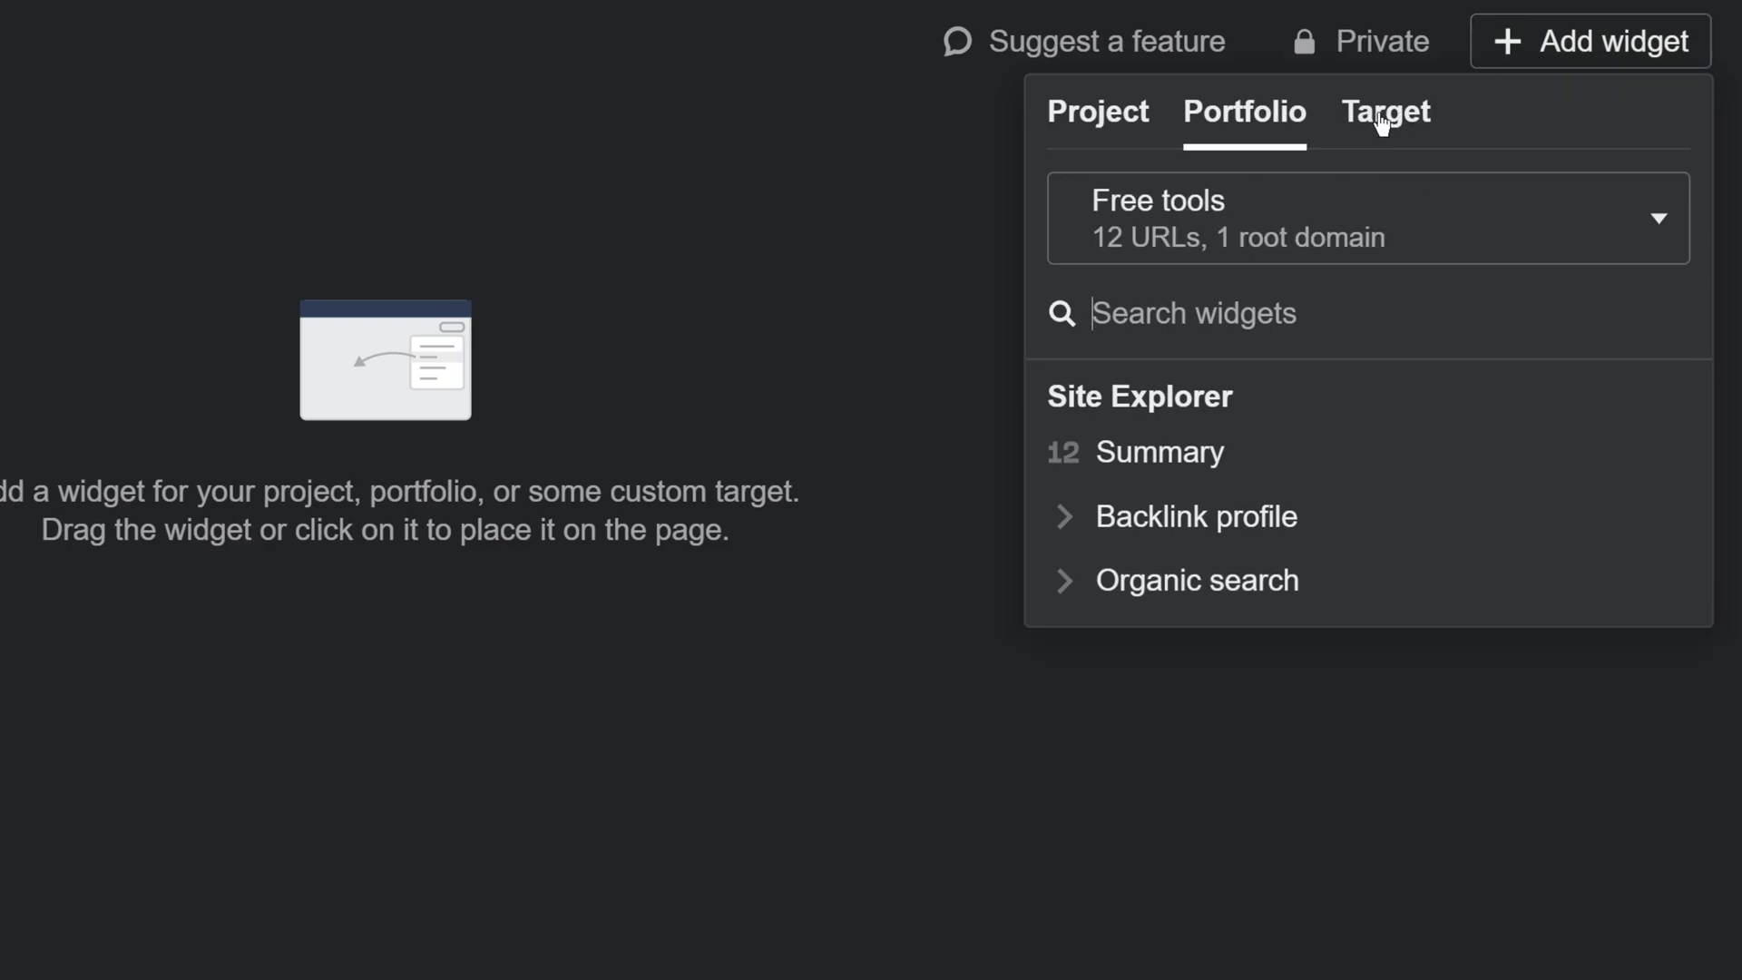
{"action": "left_click", "coordinate": [1382, 122]}
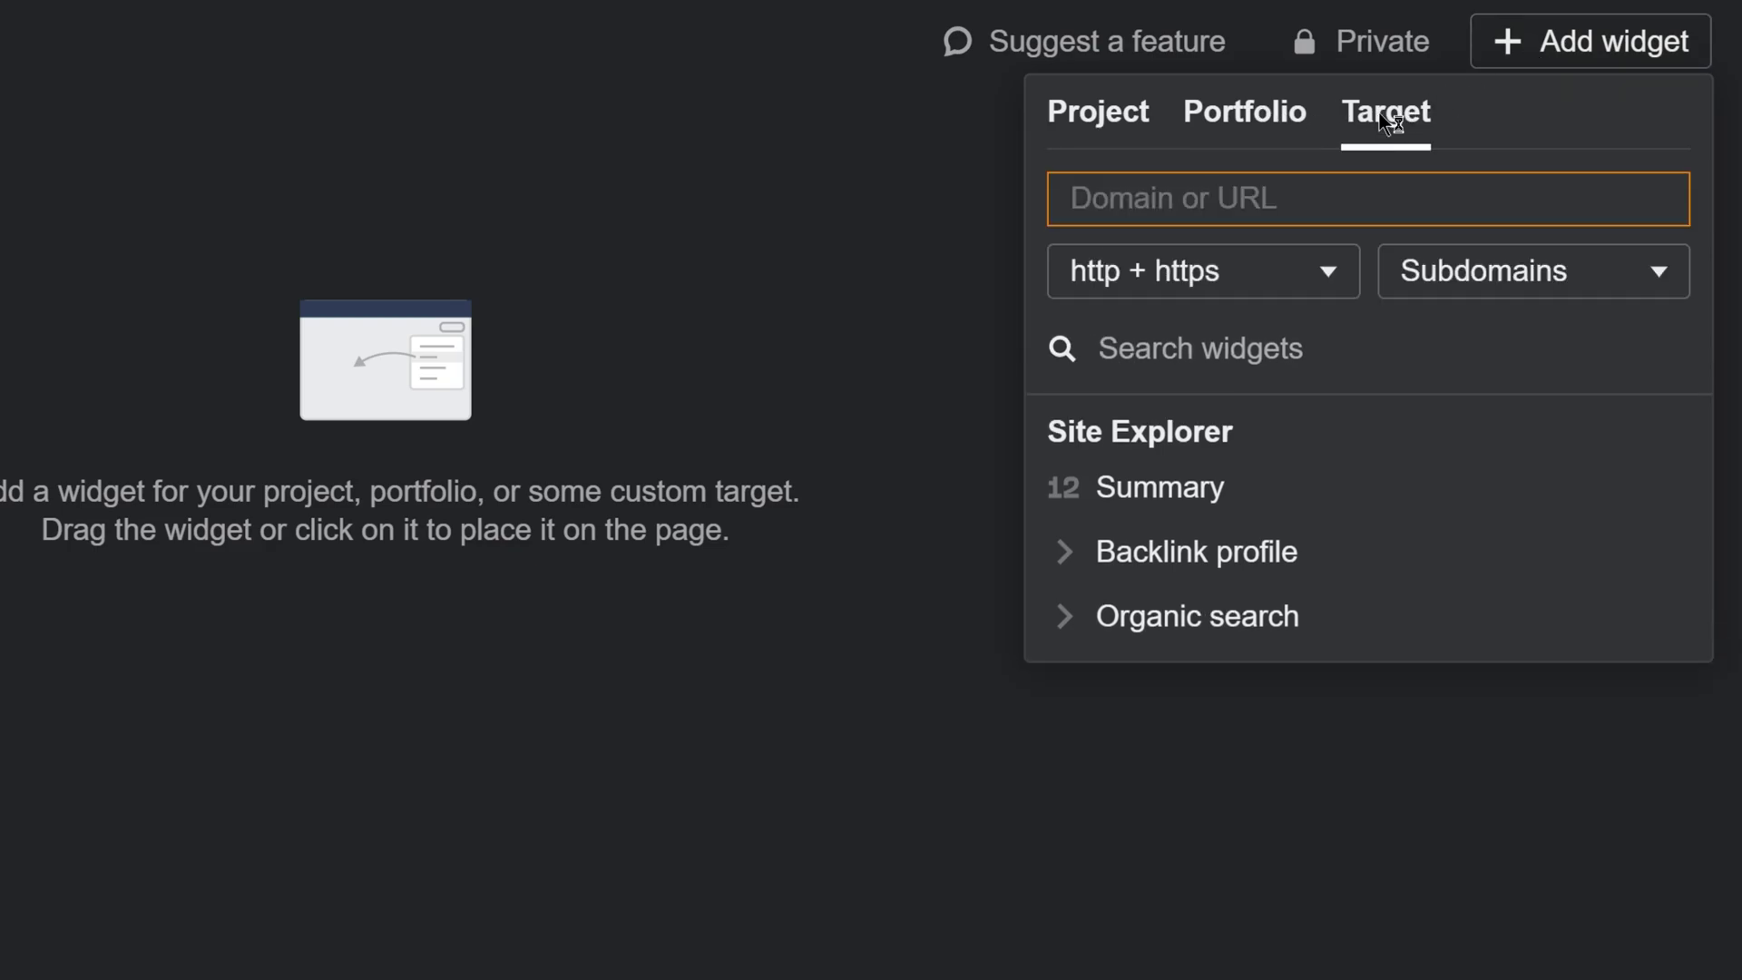
{"action": "left_click", "coordinate": [1113, 114]}
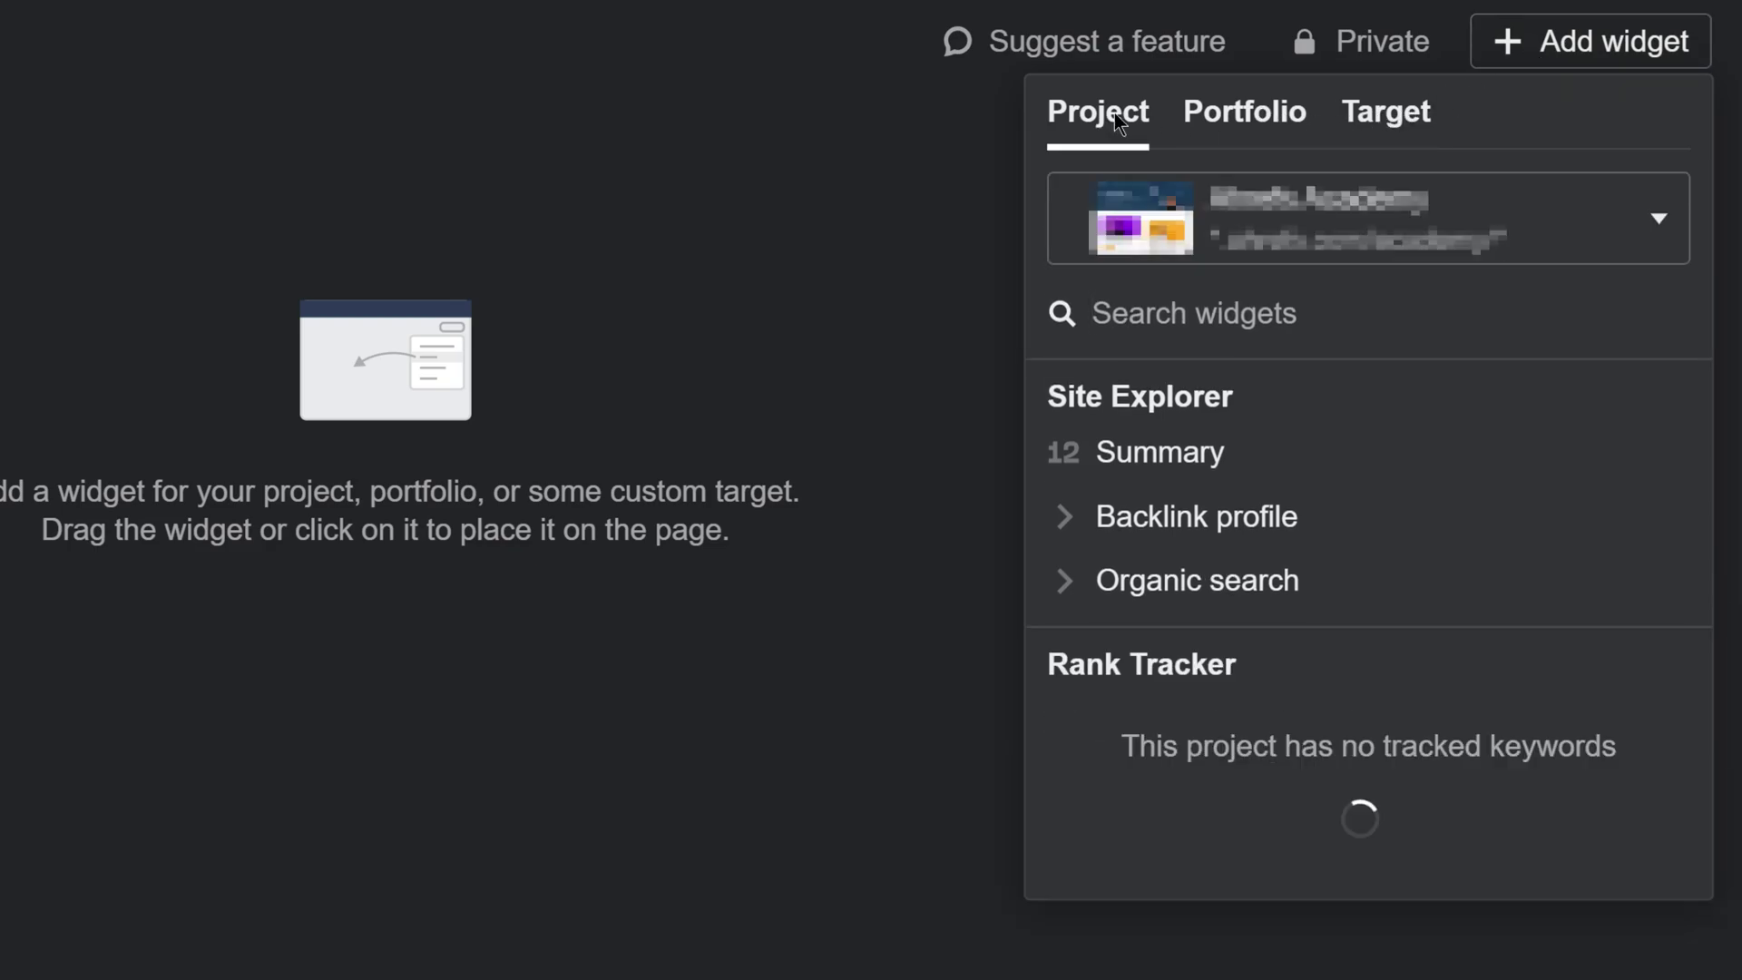
{"action": "left_click", "coordinate": [1665, 234]}
{"action": "scroll", "coordinate": [1502, 739], "scroll_direction": "down", "scroll_amount": 10}
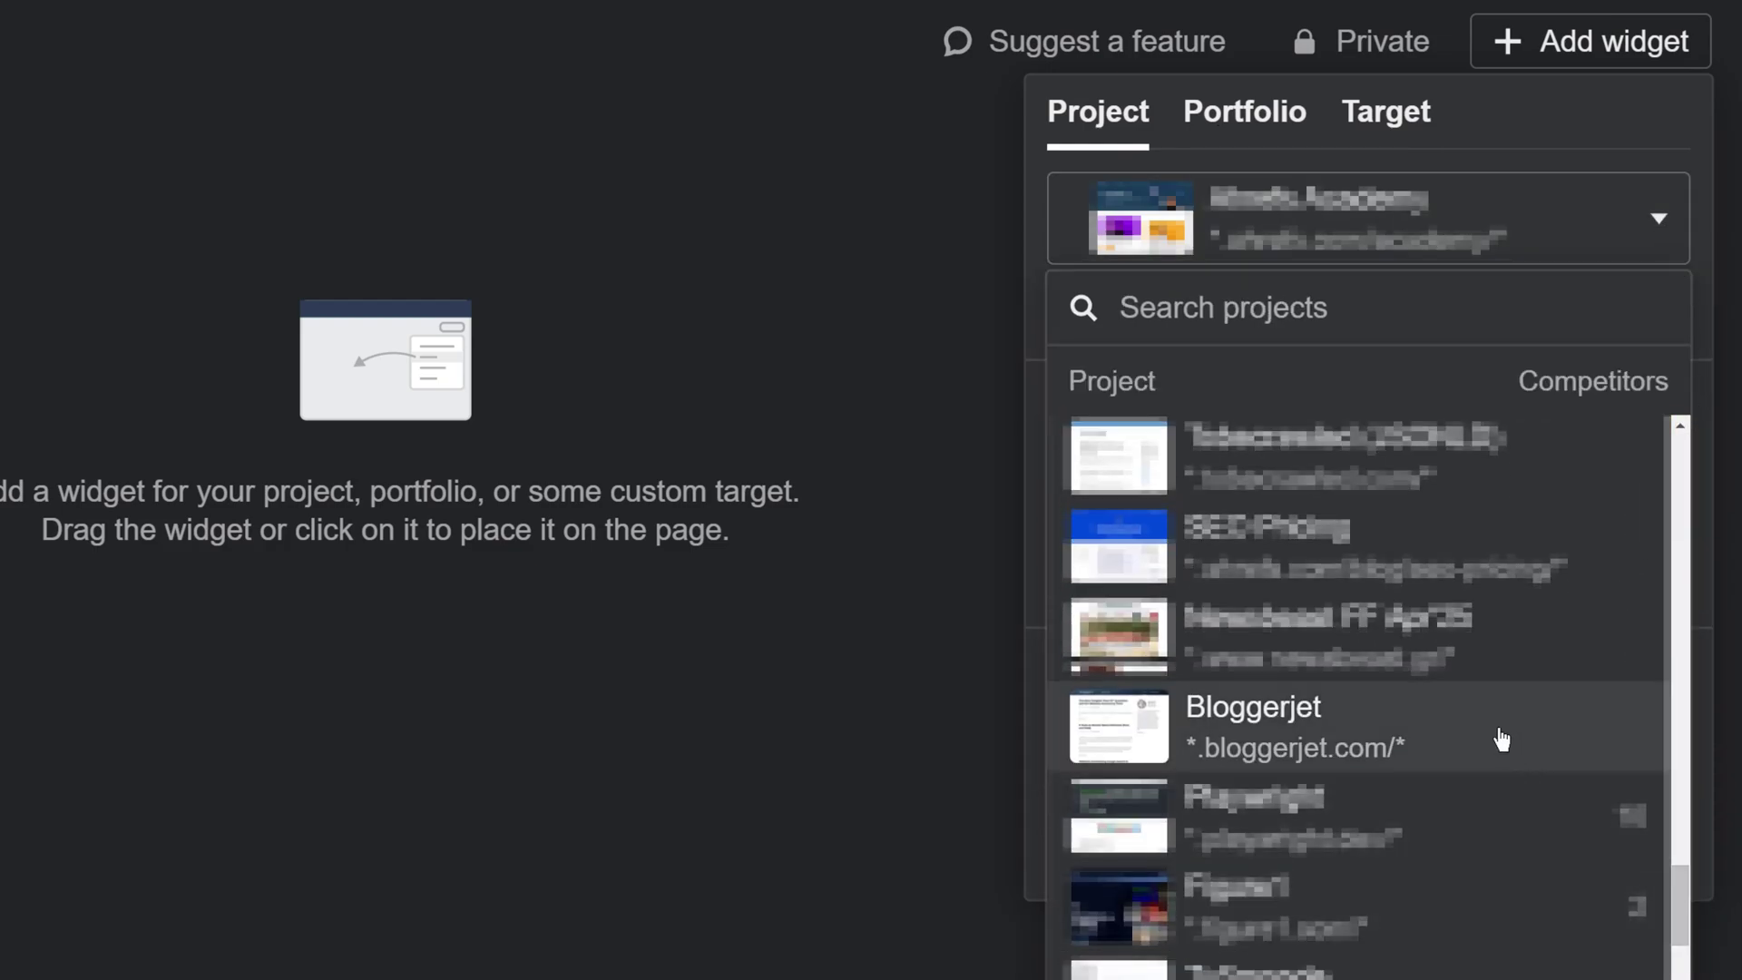
{"action": "left_click", "coordinate": [1502, 739]}
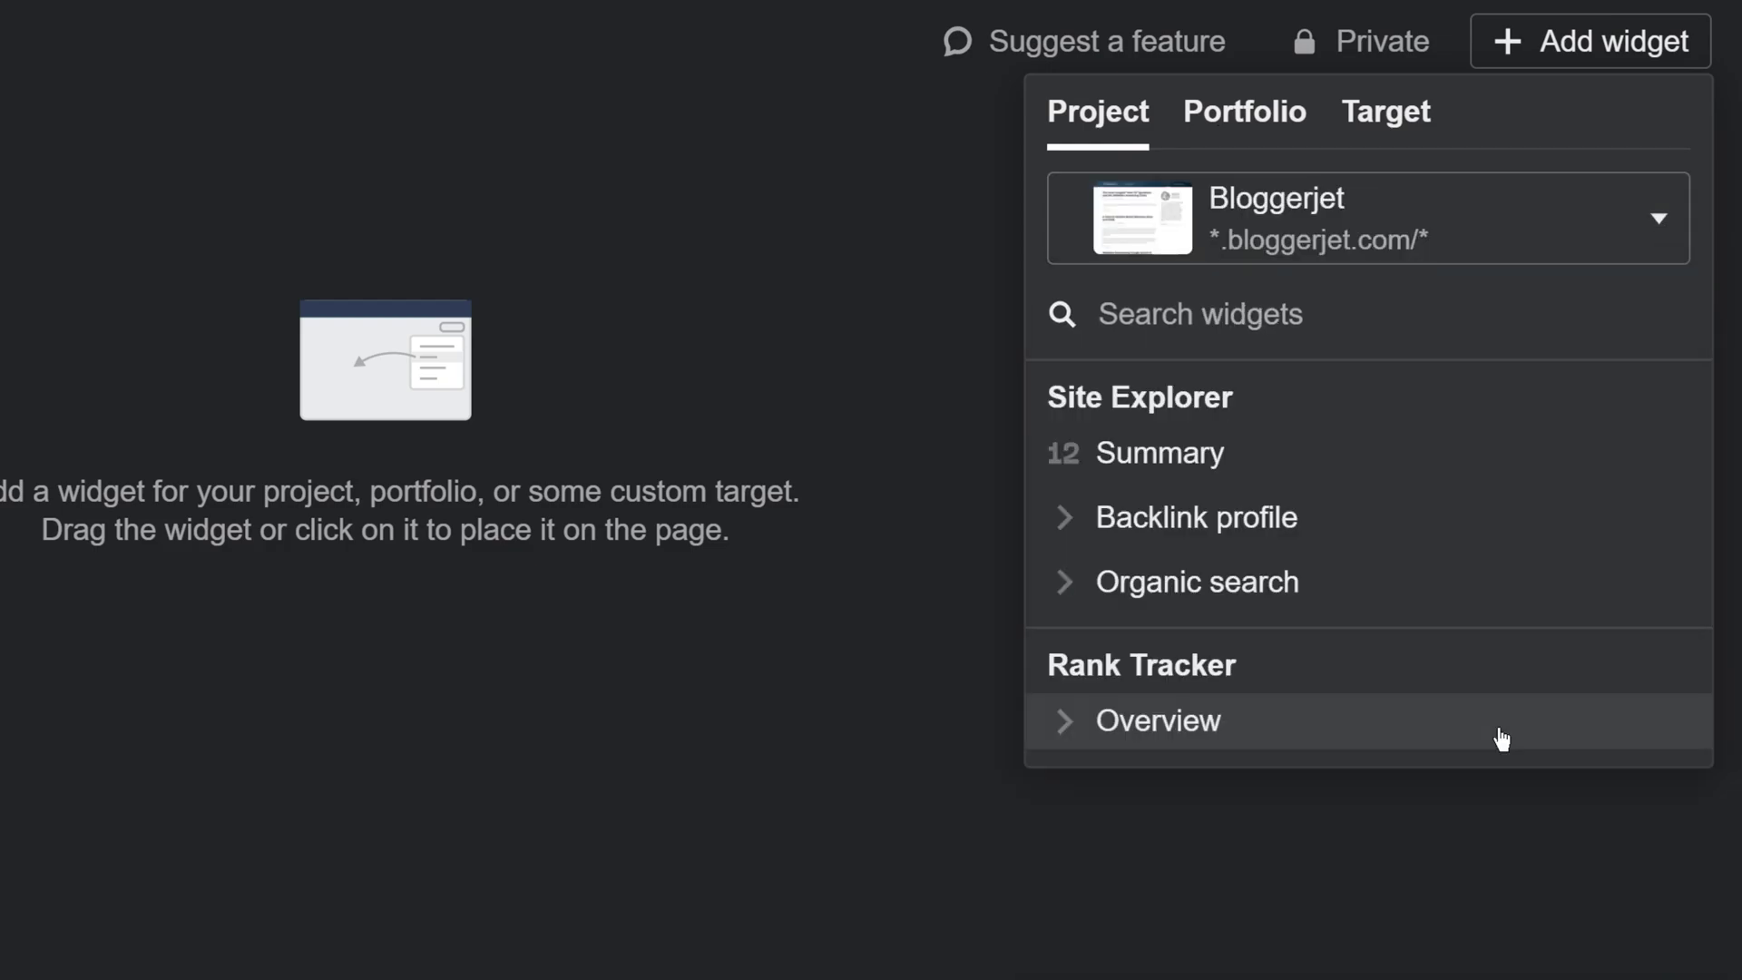
{"action": "left_click", "coordinate": [1311, 461]}
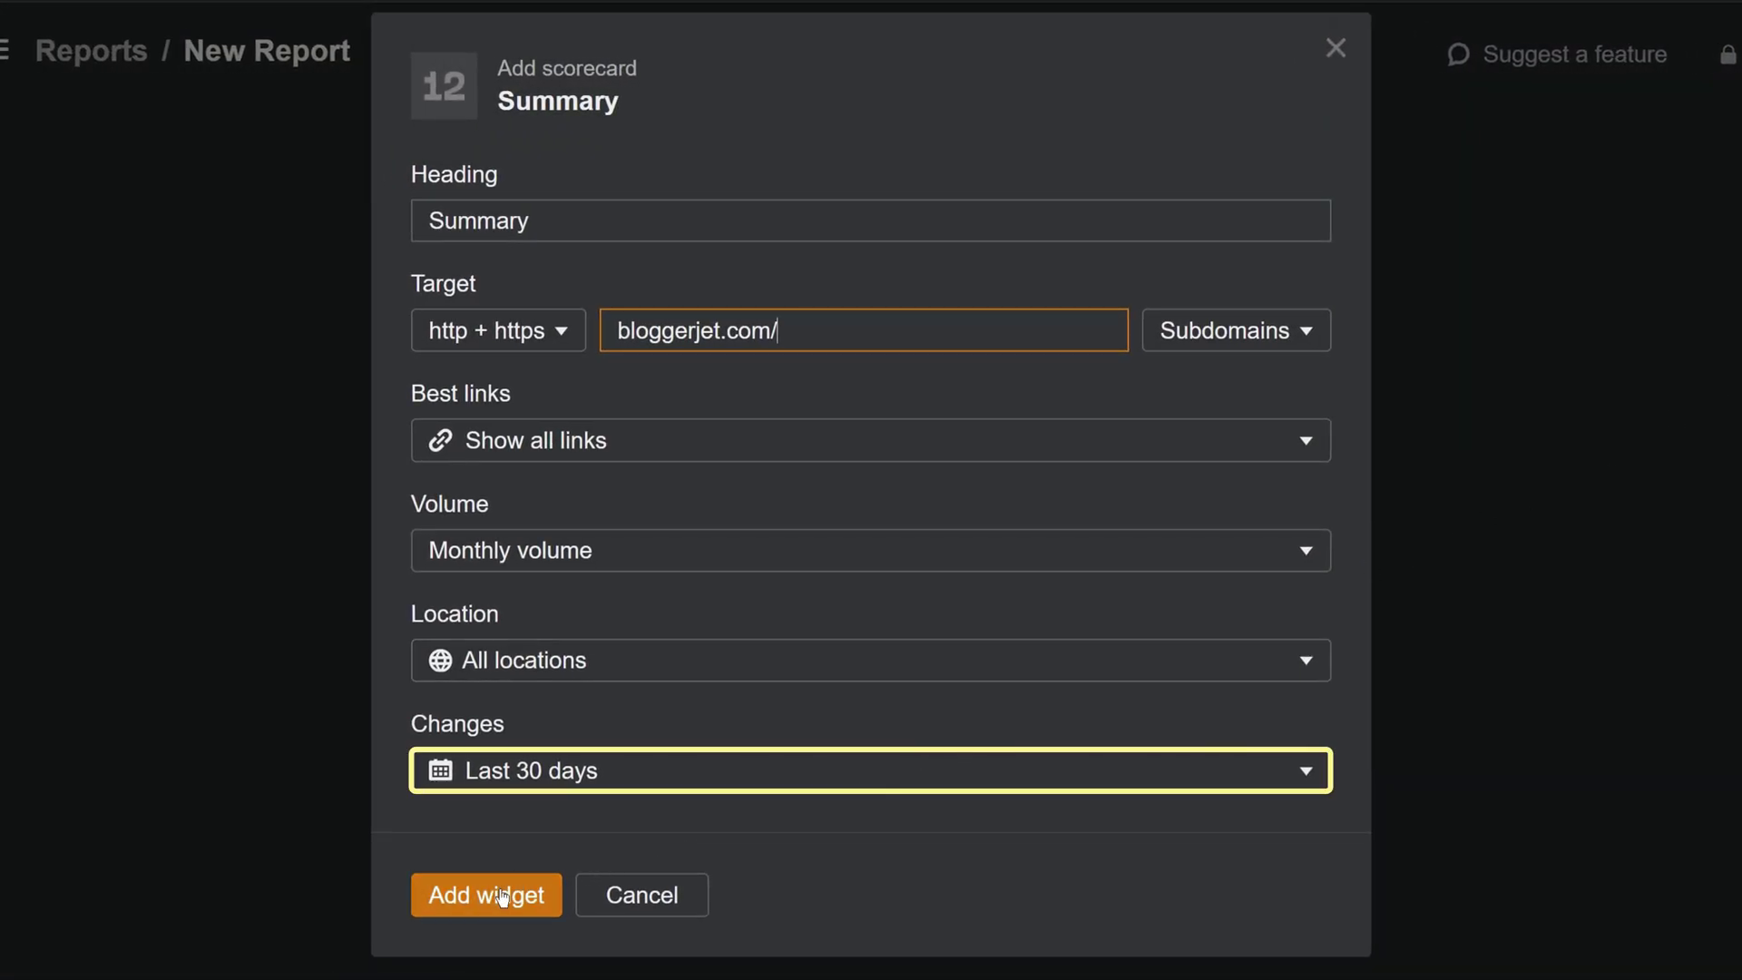
{"action": "left_click", "coordinate": [502, 896]}
{"action": "left_click", "coordinate": [1601, 53]}
{"action": "left_click", "coordinate": [1392, 387]}
{"action": "left_click", "coordinate": [1458, 428]}
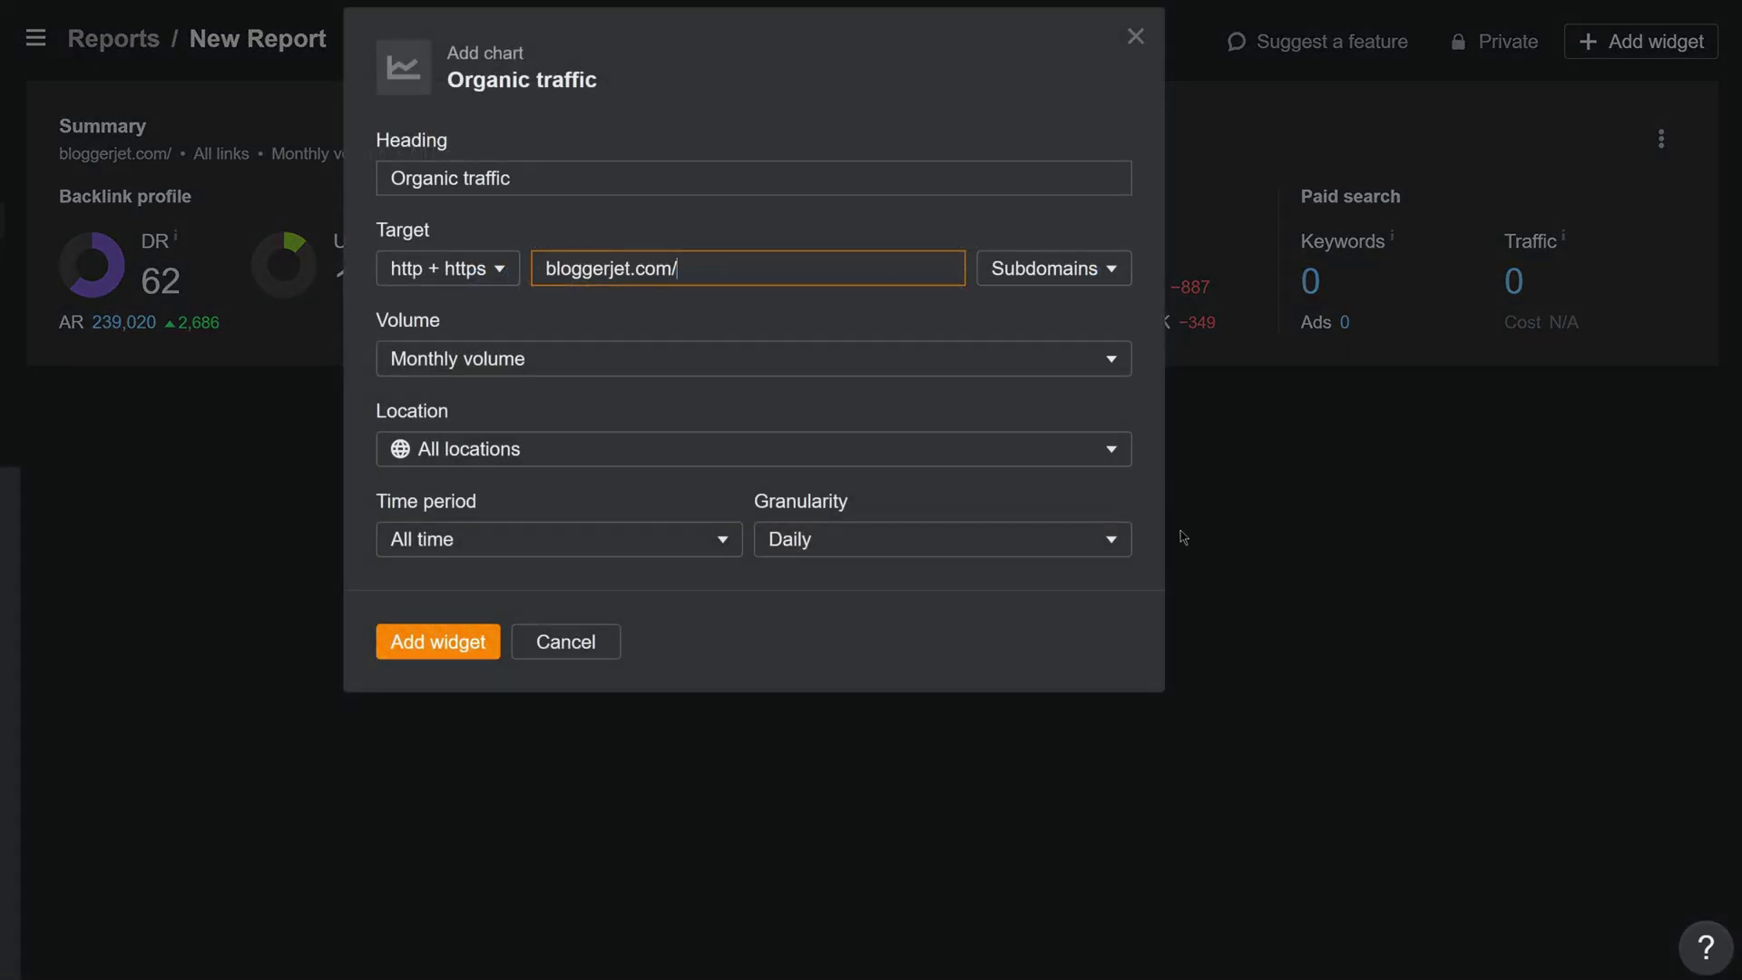
{"action": "left_click", "coordinate": [943, 539]}
{"action": "left_click", "coordinate": [926, 654]}
{"action": "left_click", "coordinate": [446, 653]}
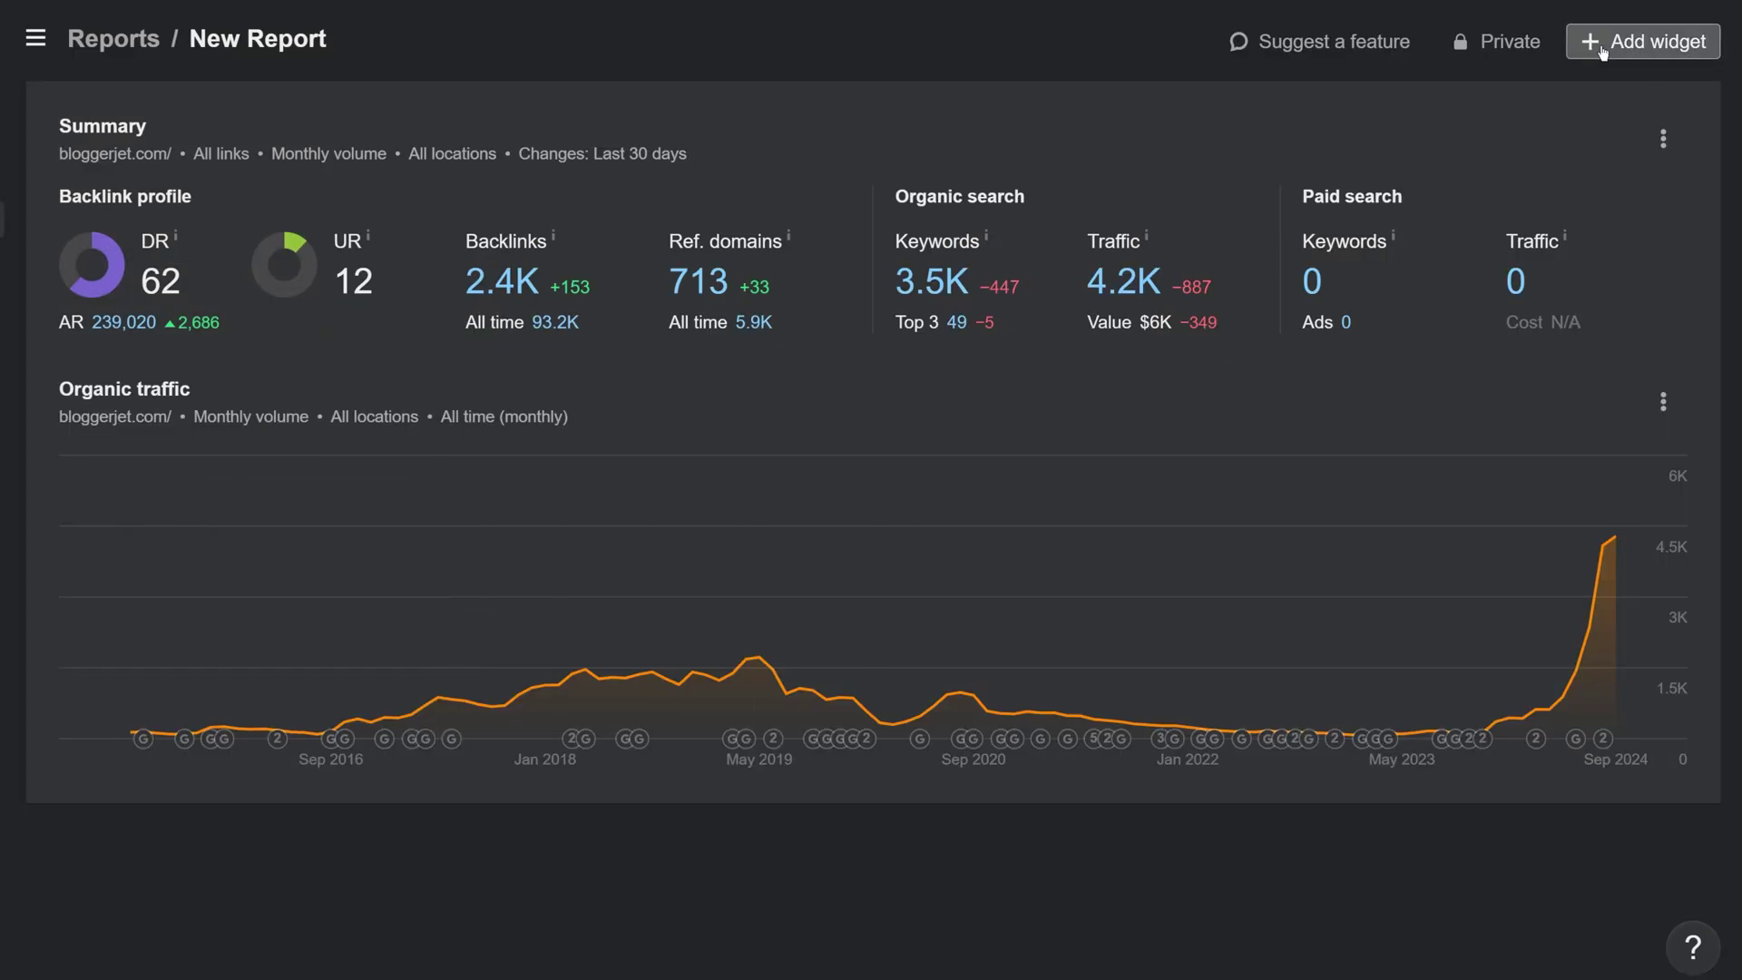
{"action": "left_click", "coordinate": [1642, 42]}
{"action": "left_click", "coordinate": [1373, 510]}
{"action": "left_click", "coordinate": [454, 551]}
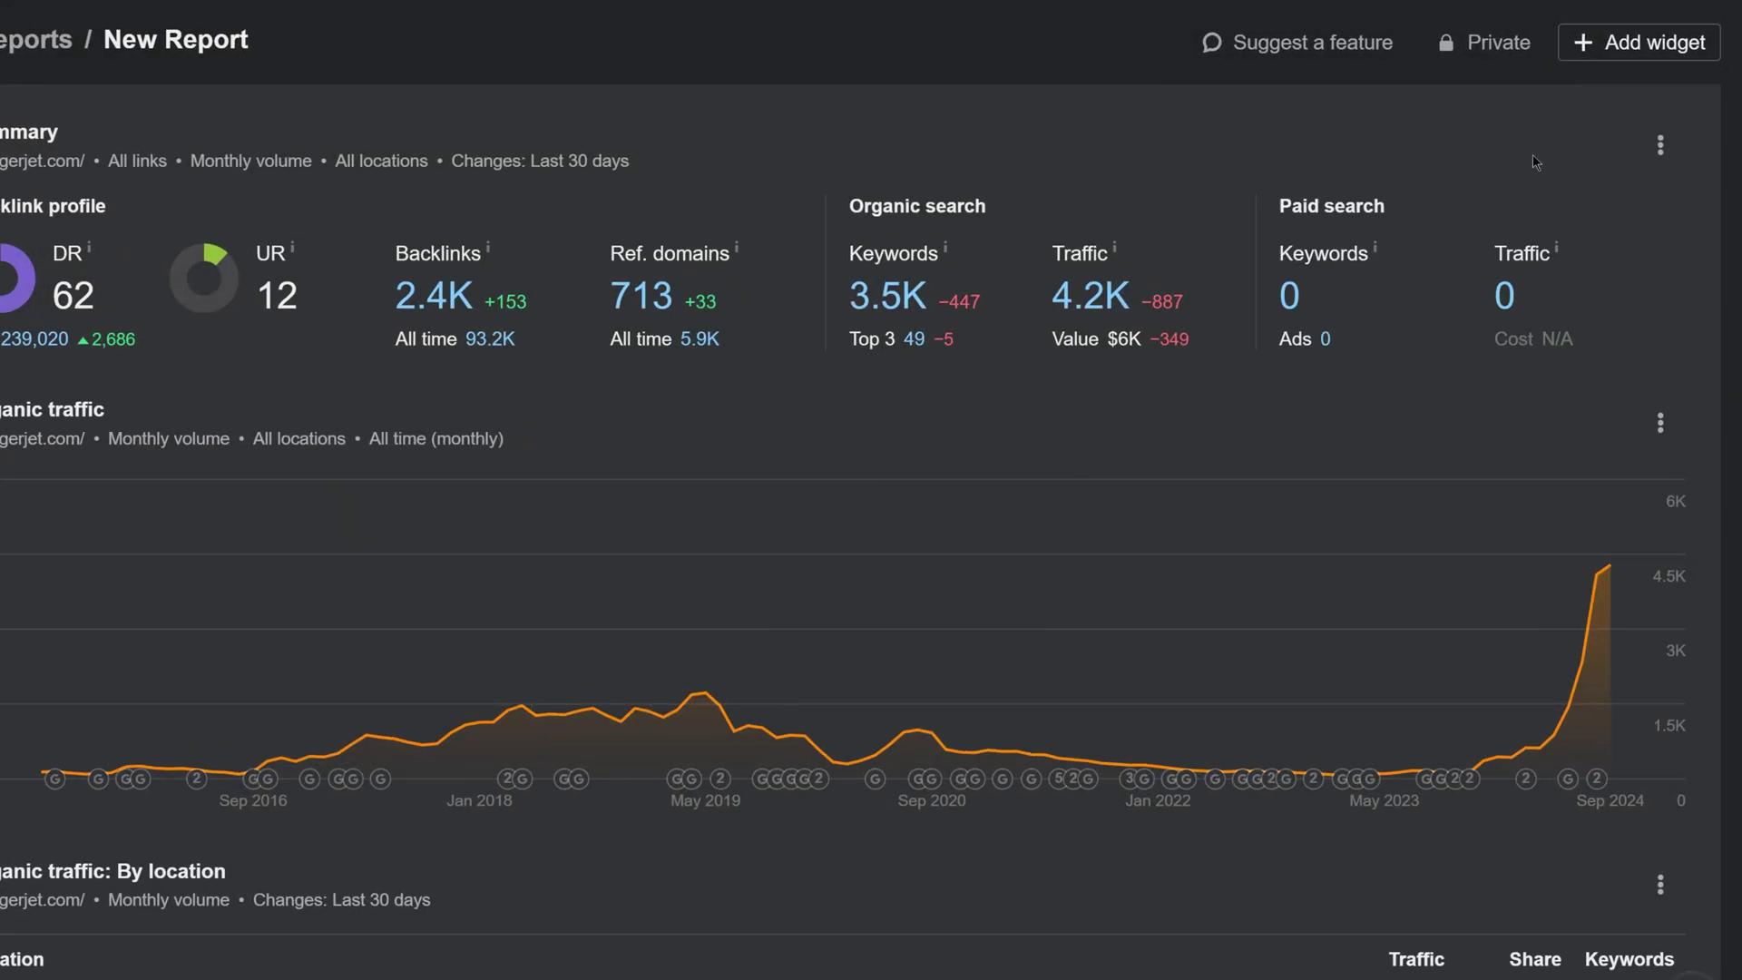
{"action": "left_click", "coordinate": [1642, 42]}
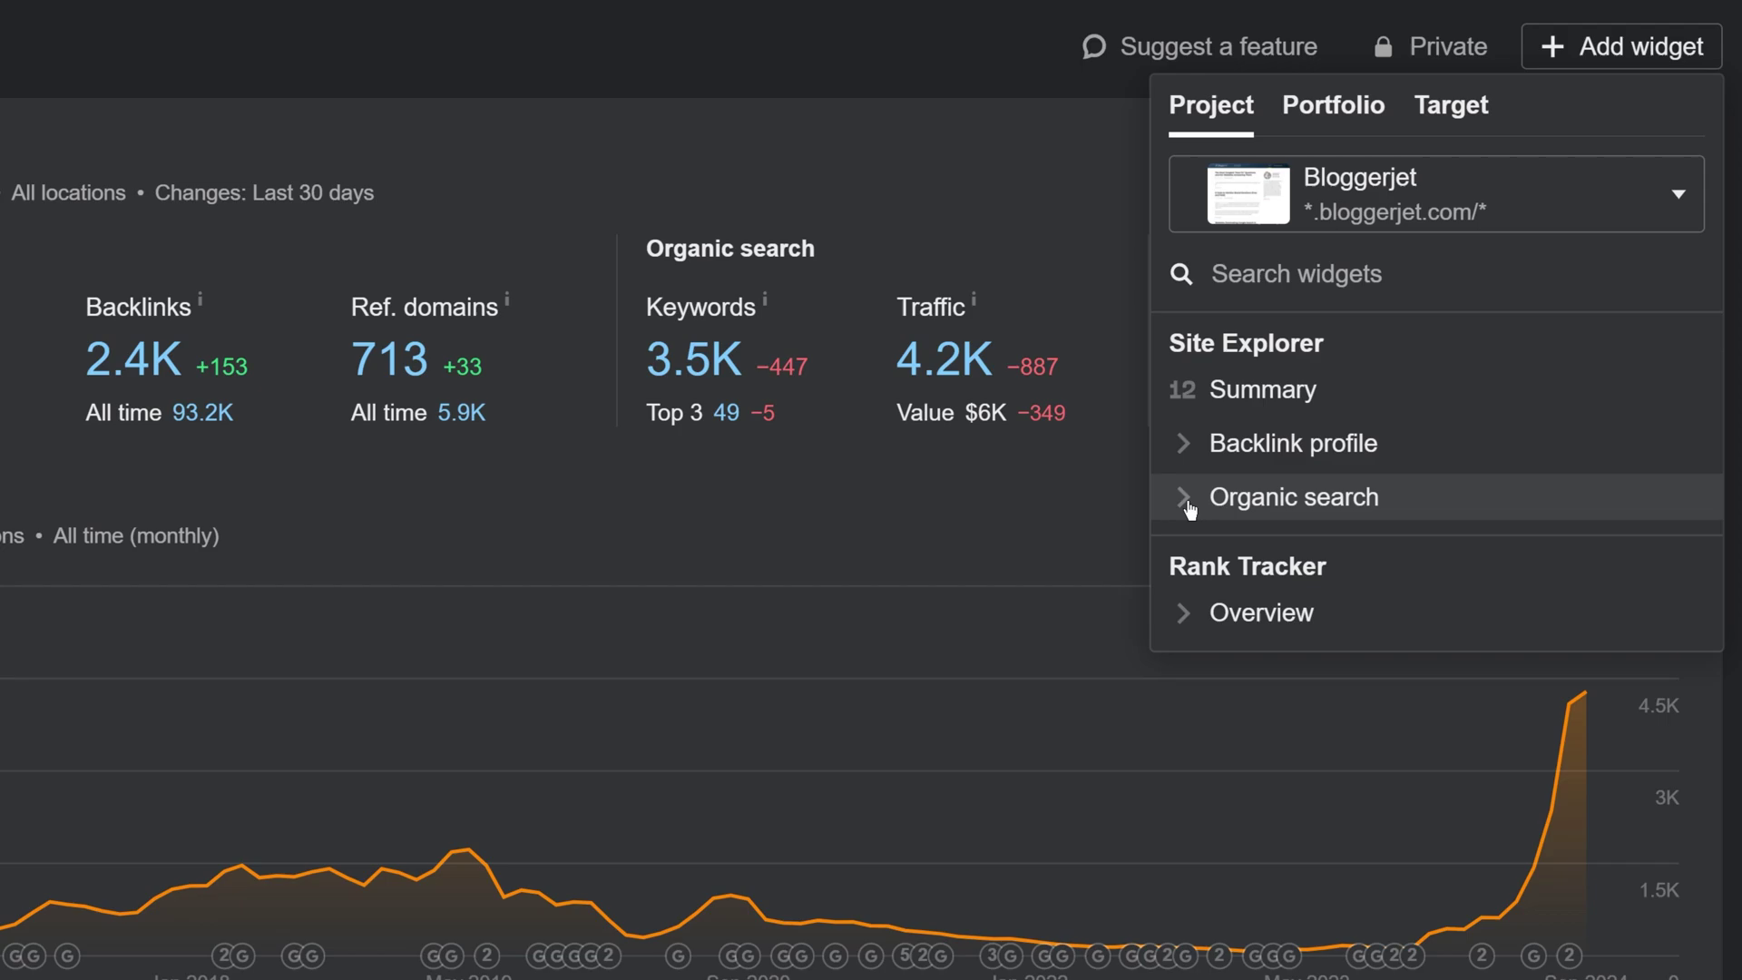
{"action": "left_click", "coordinate": [1282, 414]}
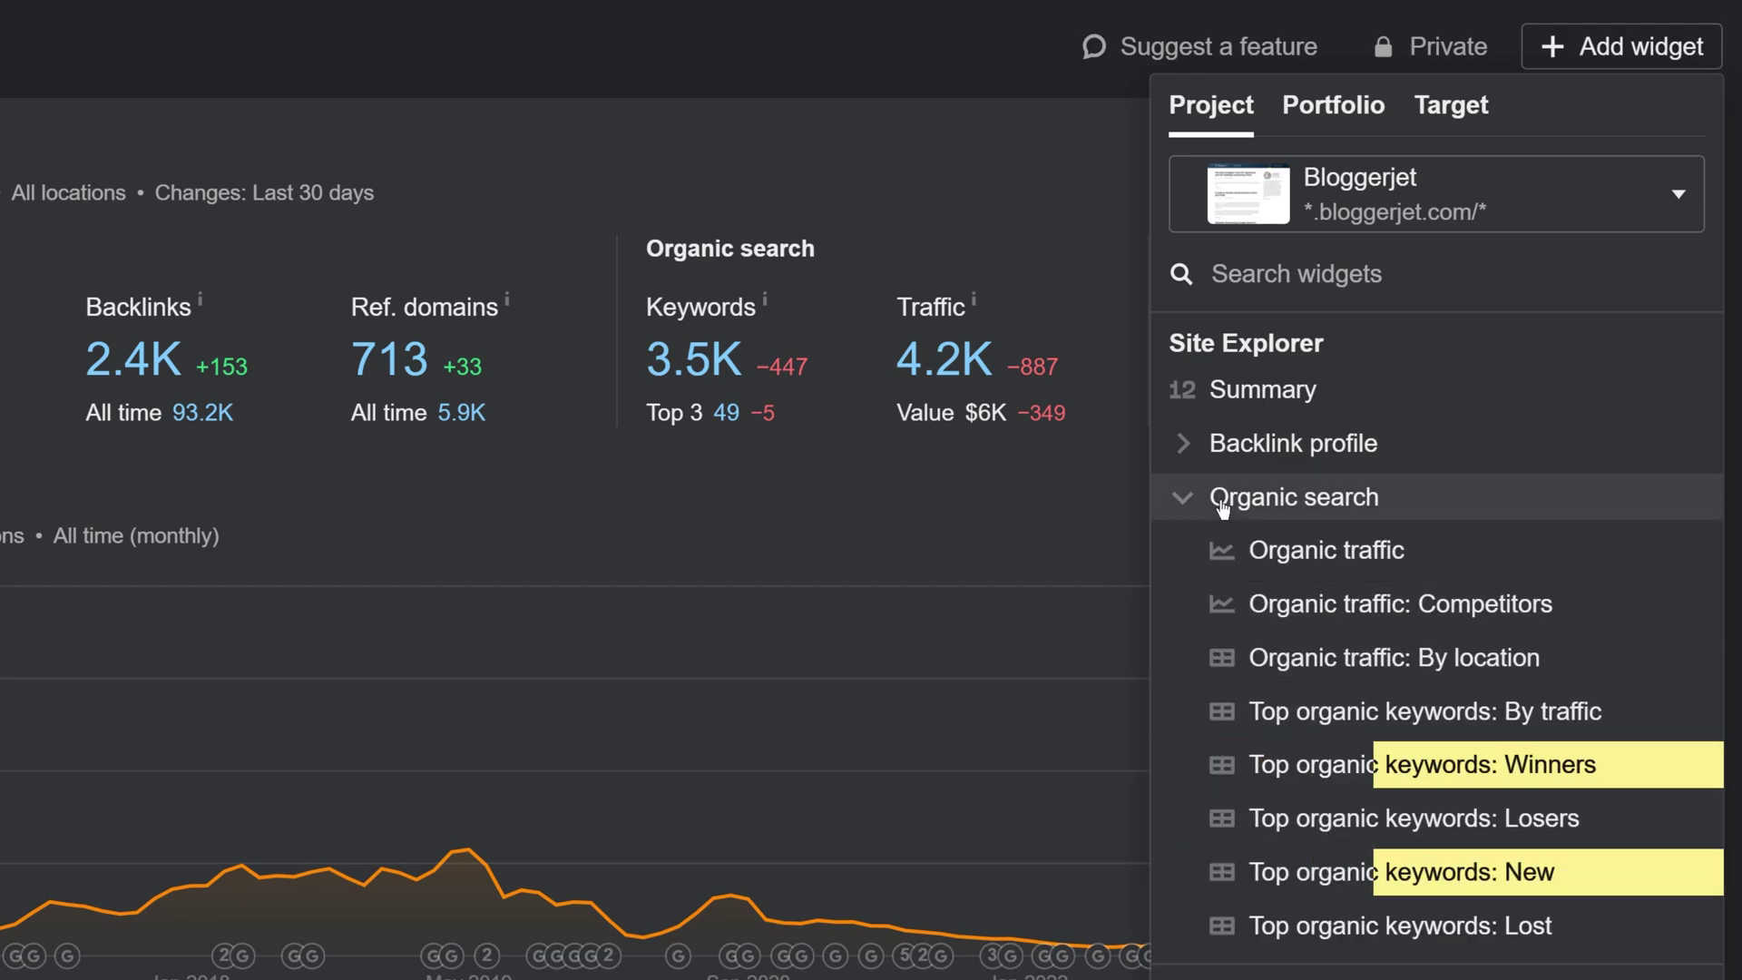
{"action": "left_click", "coordinate": [1182, 449]}
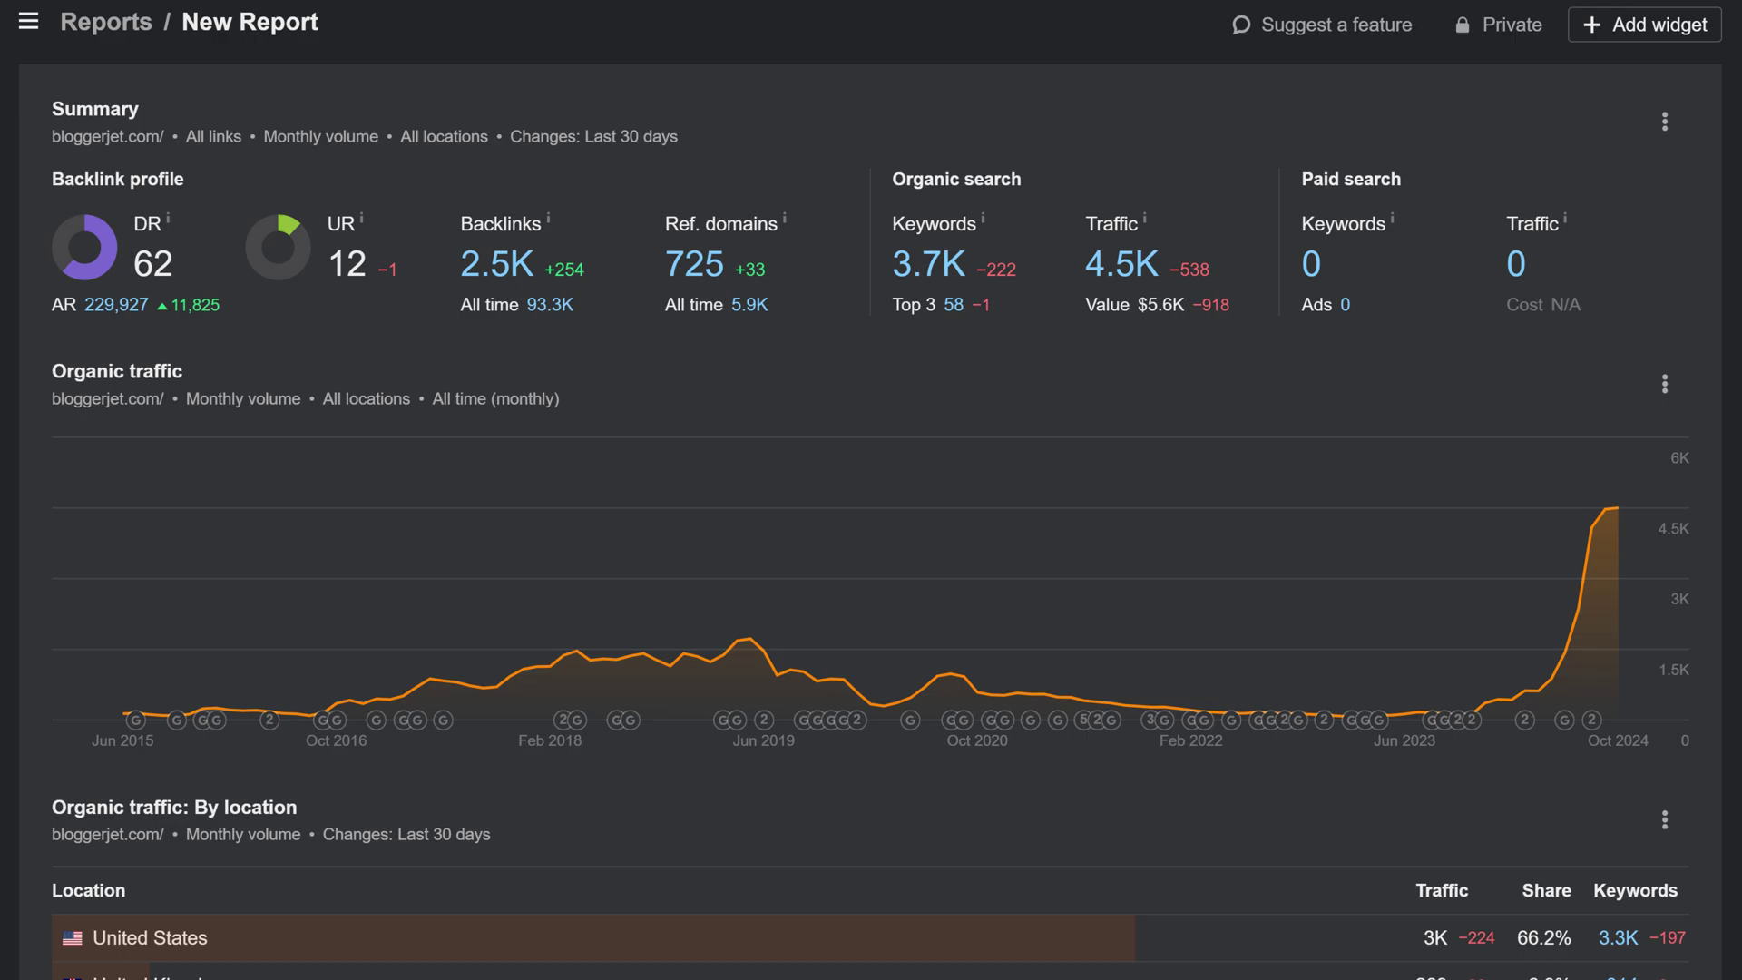
{"action": "scroll", "coordinate": [872, 490], "scroll_direction": "down", "scroll_amount": 2}
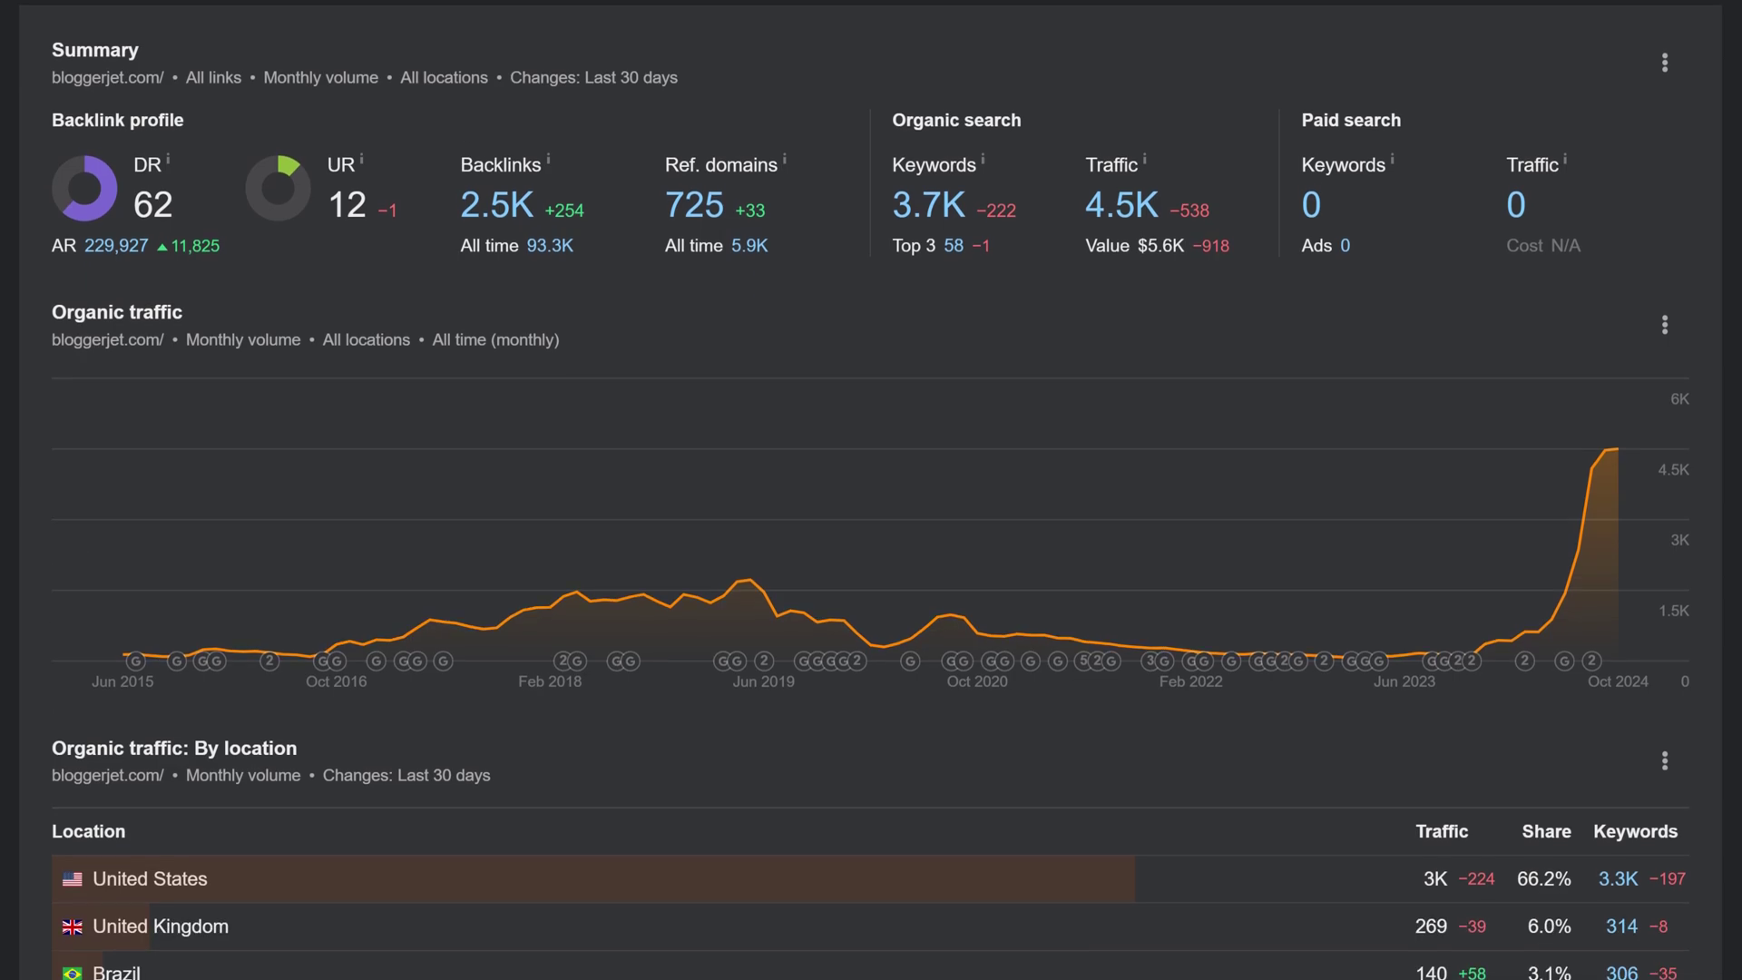
{"action": "scroll", "coordinate": [871, 490], "scroll_direction": "down", "scroll_amount": 7}
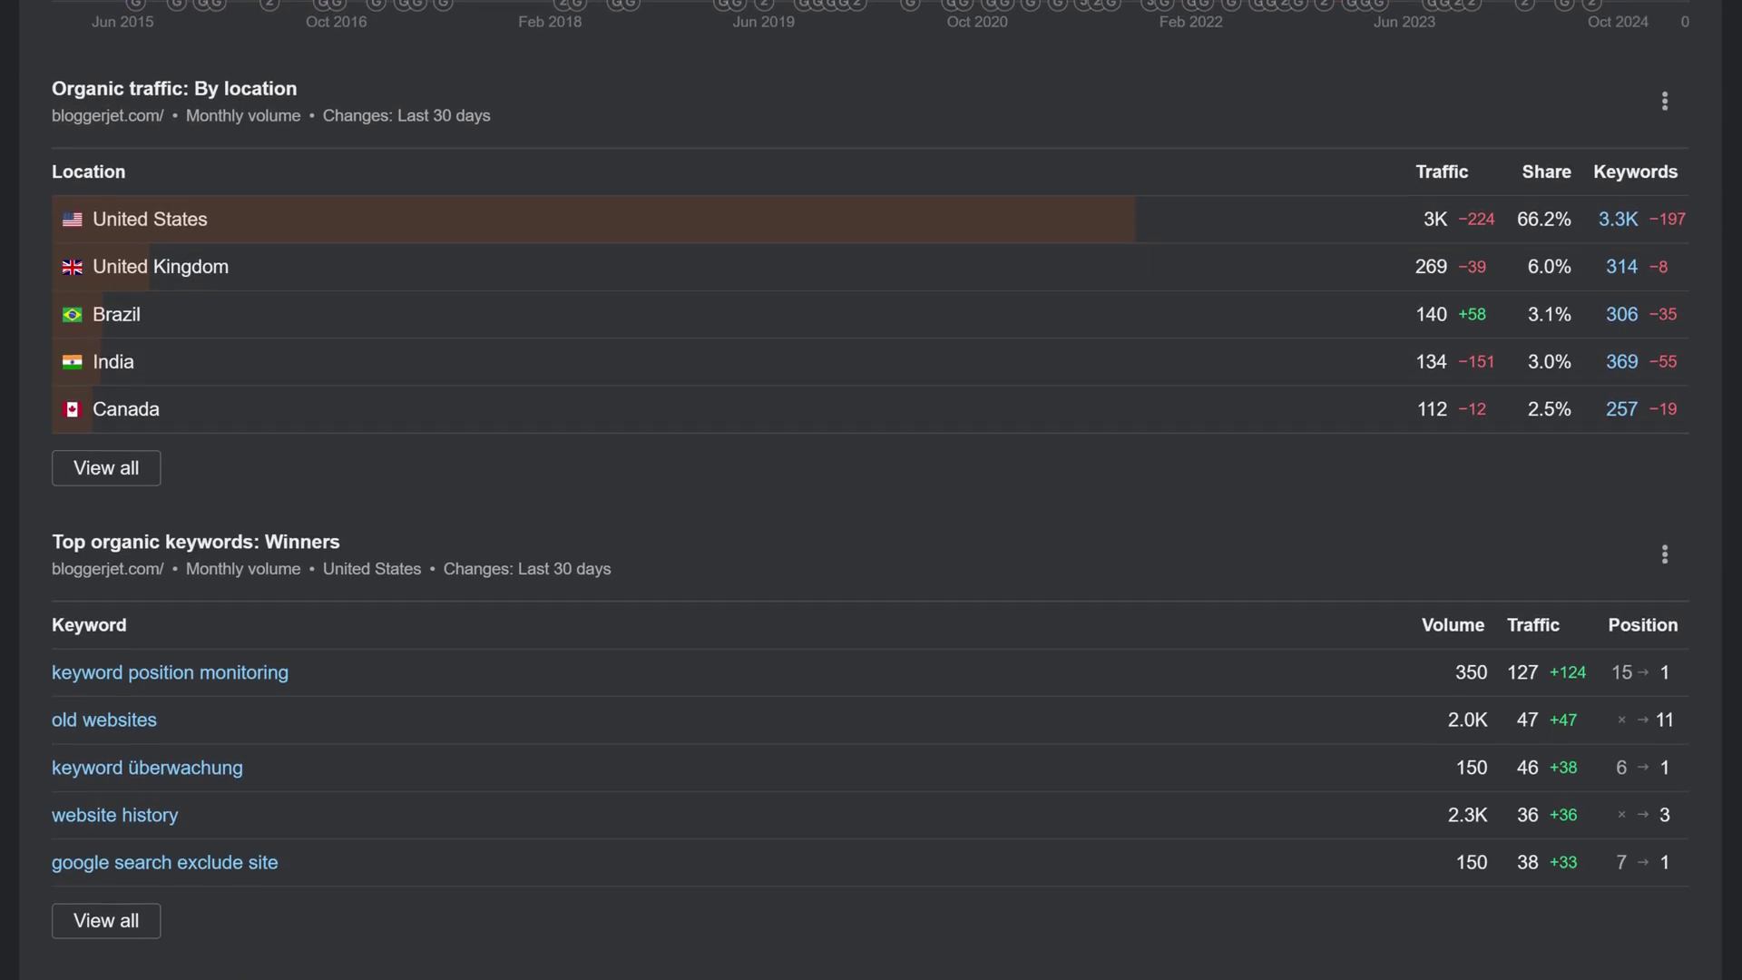
{"action": "scroll", "coordinate": [871, 490], "scroll_direction": "down", "scroll_amount": 12}
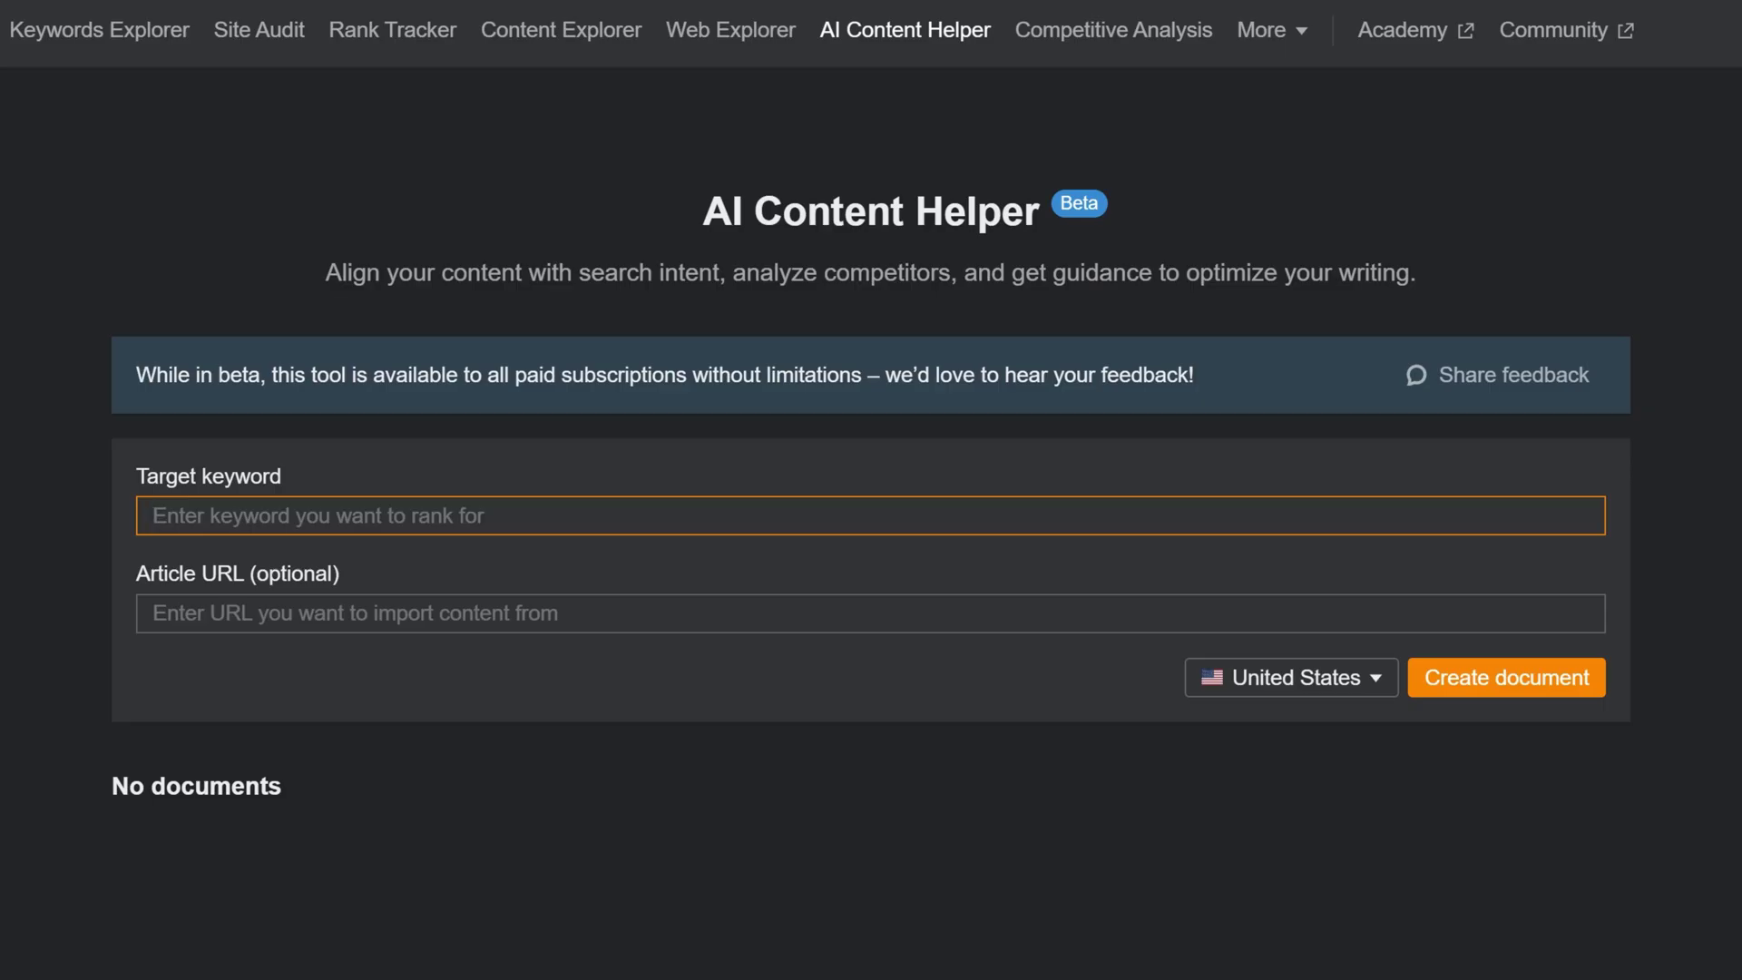
Step: Create an AI Content Helper document for 'ragdoll', excluding the cfa.org competitor result
{"action": "type", "text": "ragdoll"}
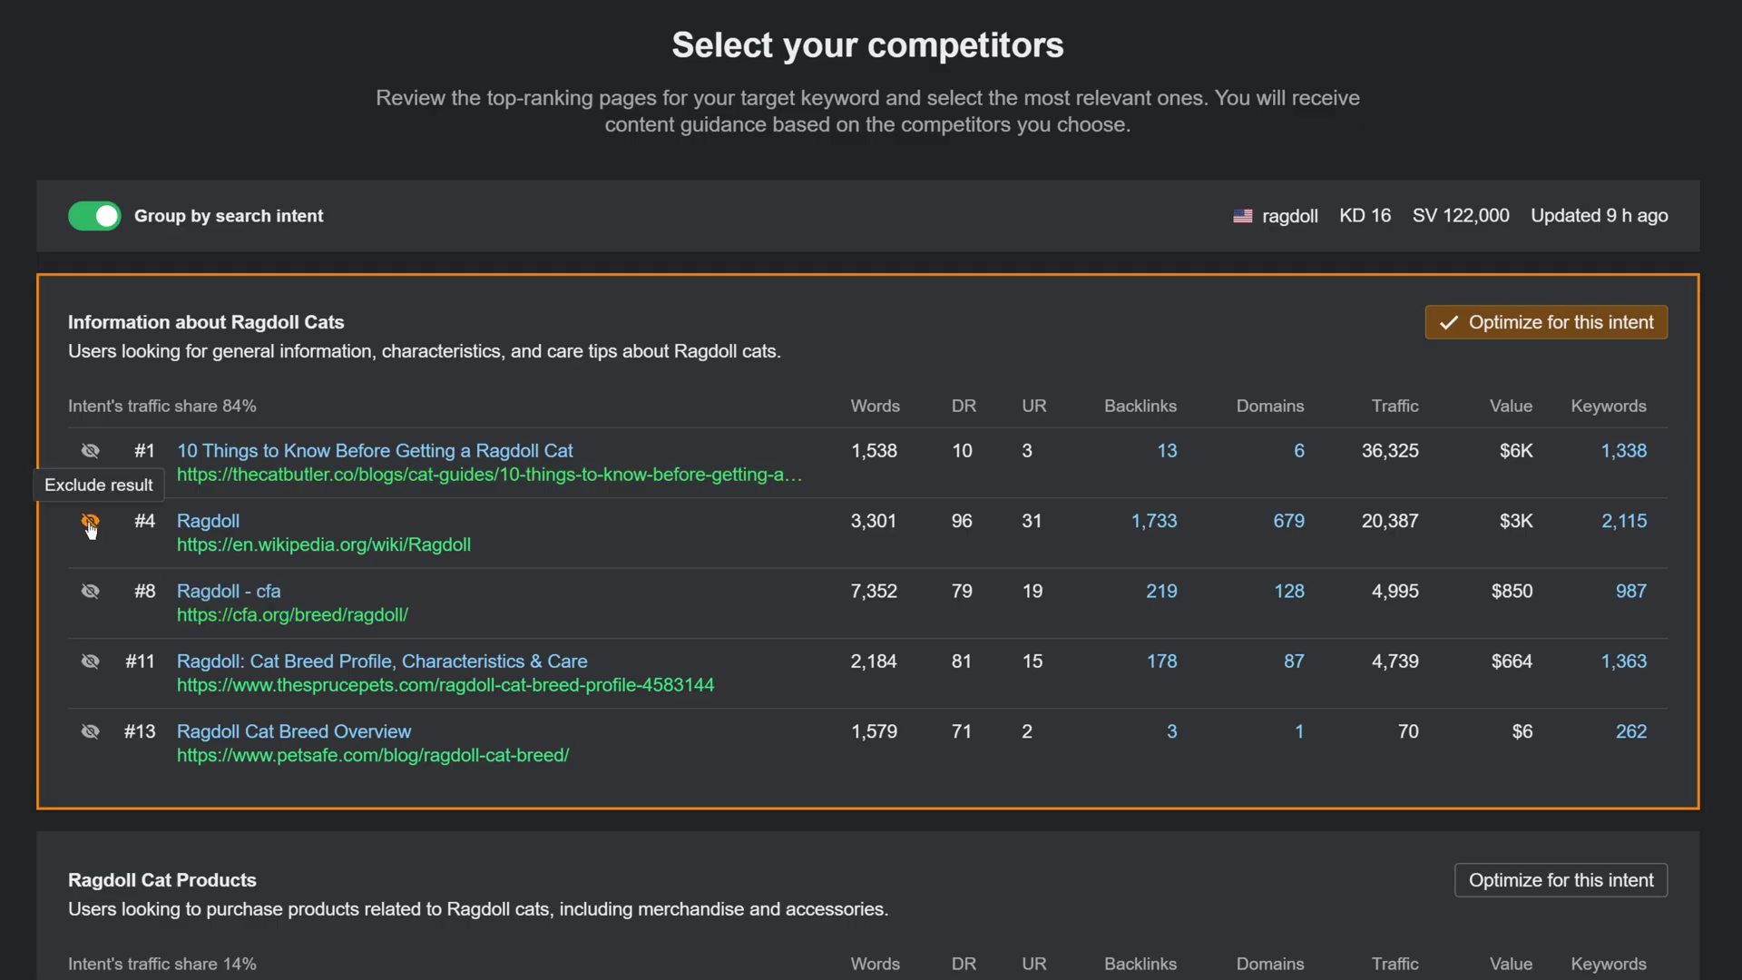
{"action": "left_click", "coordinate": [90, 521]}
{"action": "left_click", "coordinate": [89, 521]}
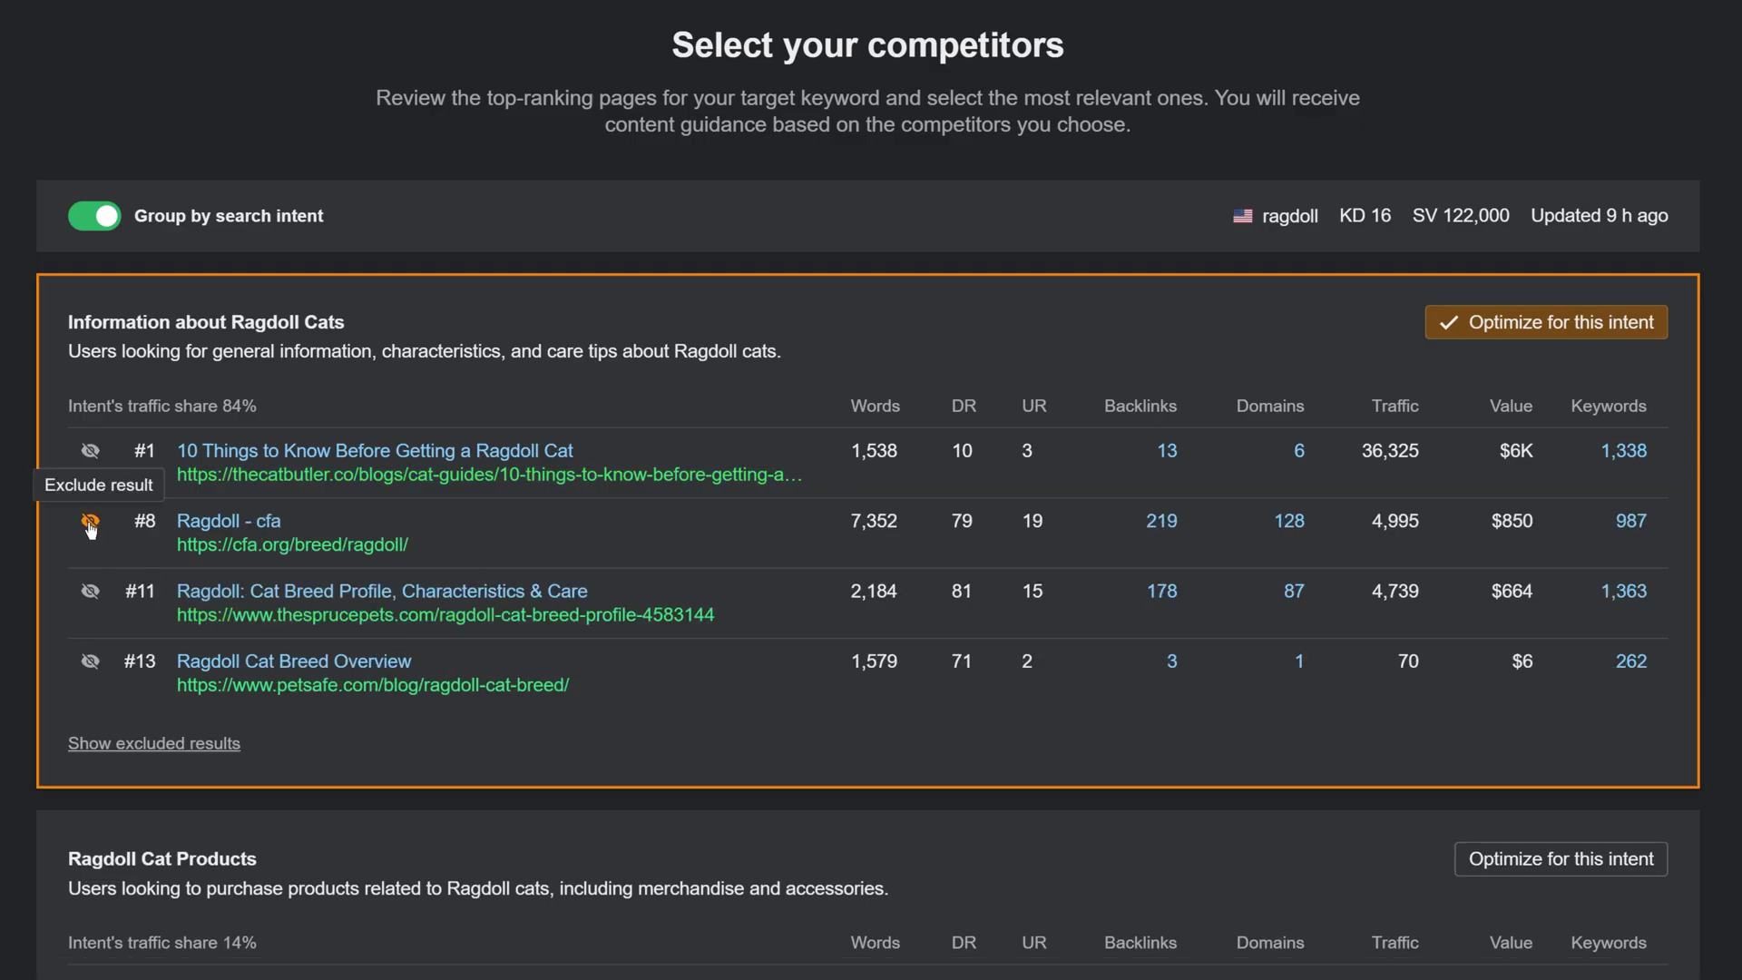
{"action": "left_click", "coordinate": [90, 523]}
{"action": "scroll", "coordinate": [1035, 381], "scroll_direction": "down", "scroll_amount": 15}
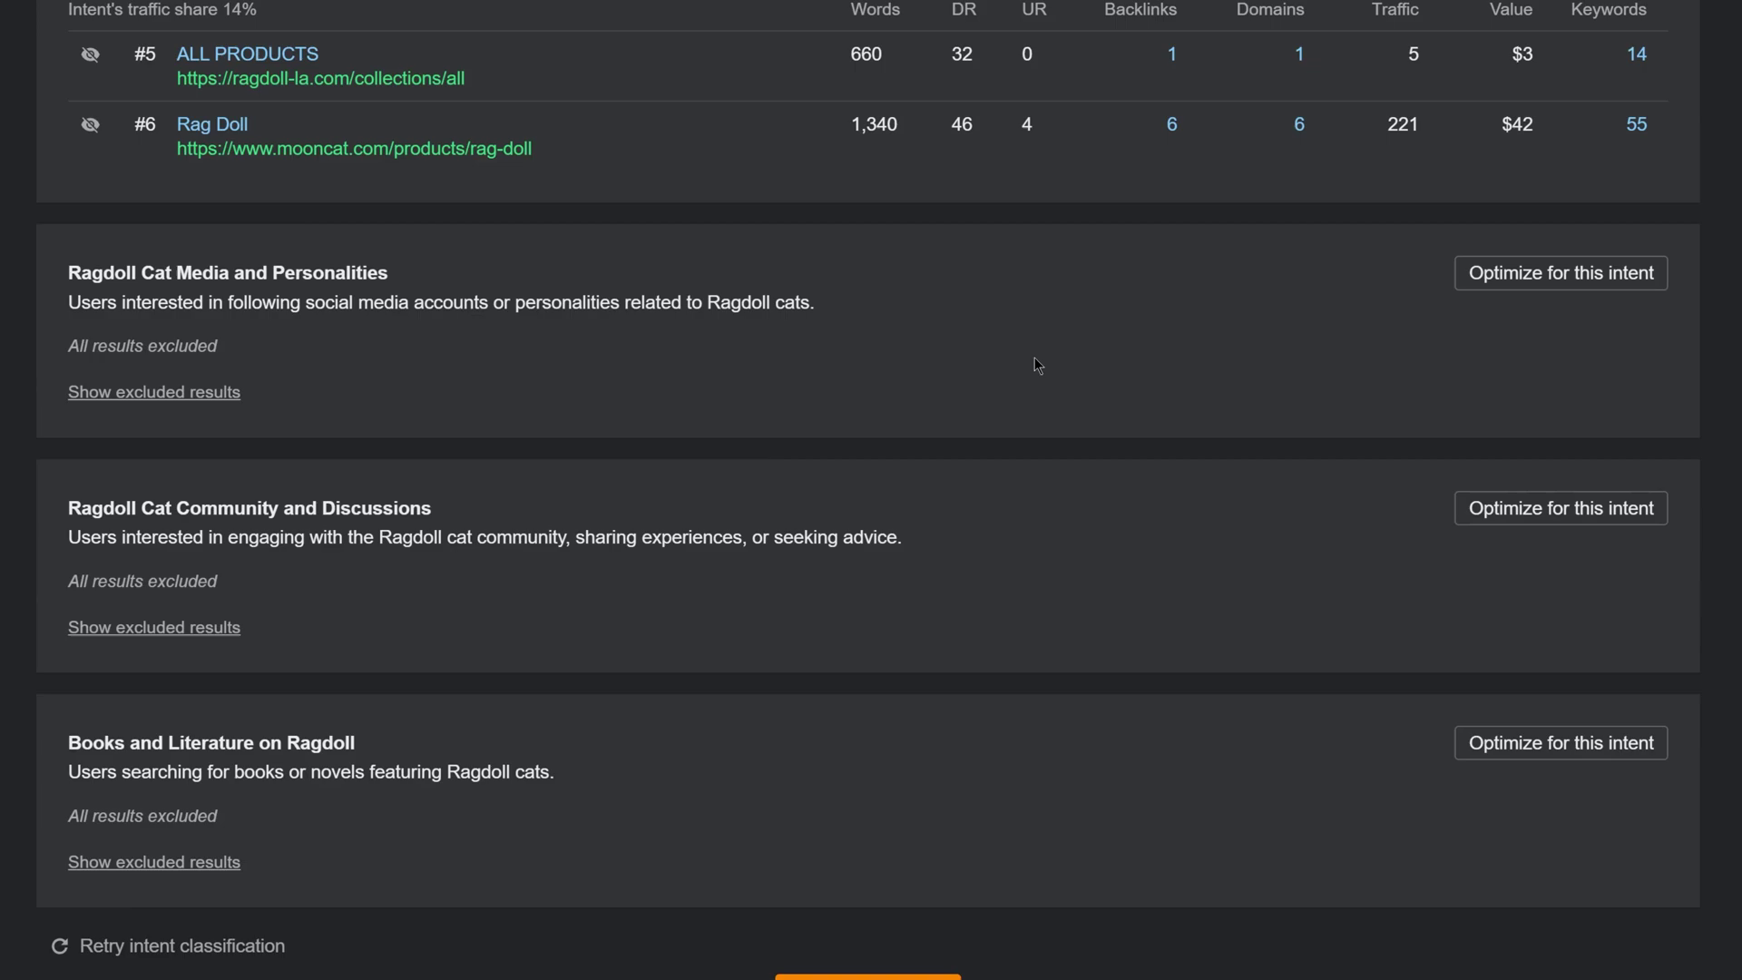
{"action": "left_click", "coordinate": [925, 908]}
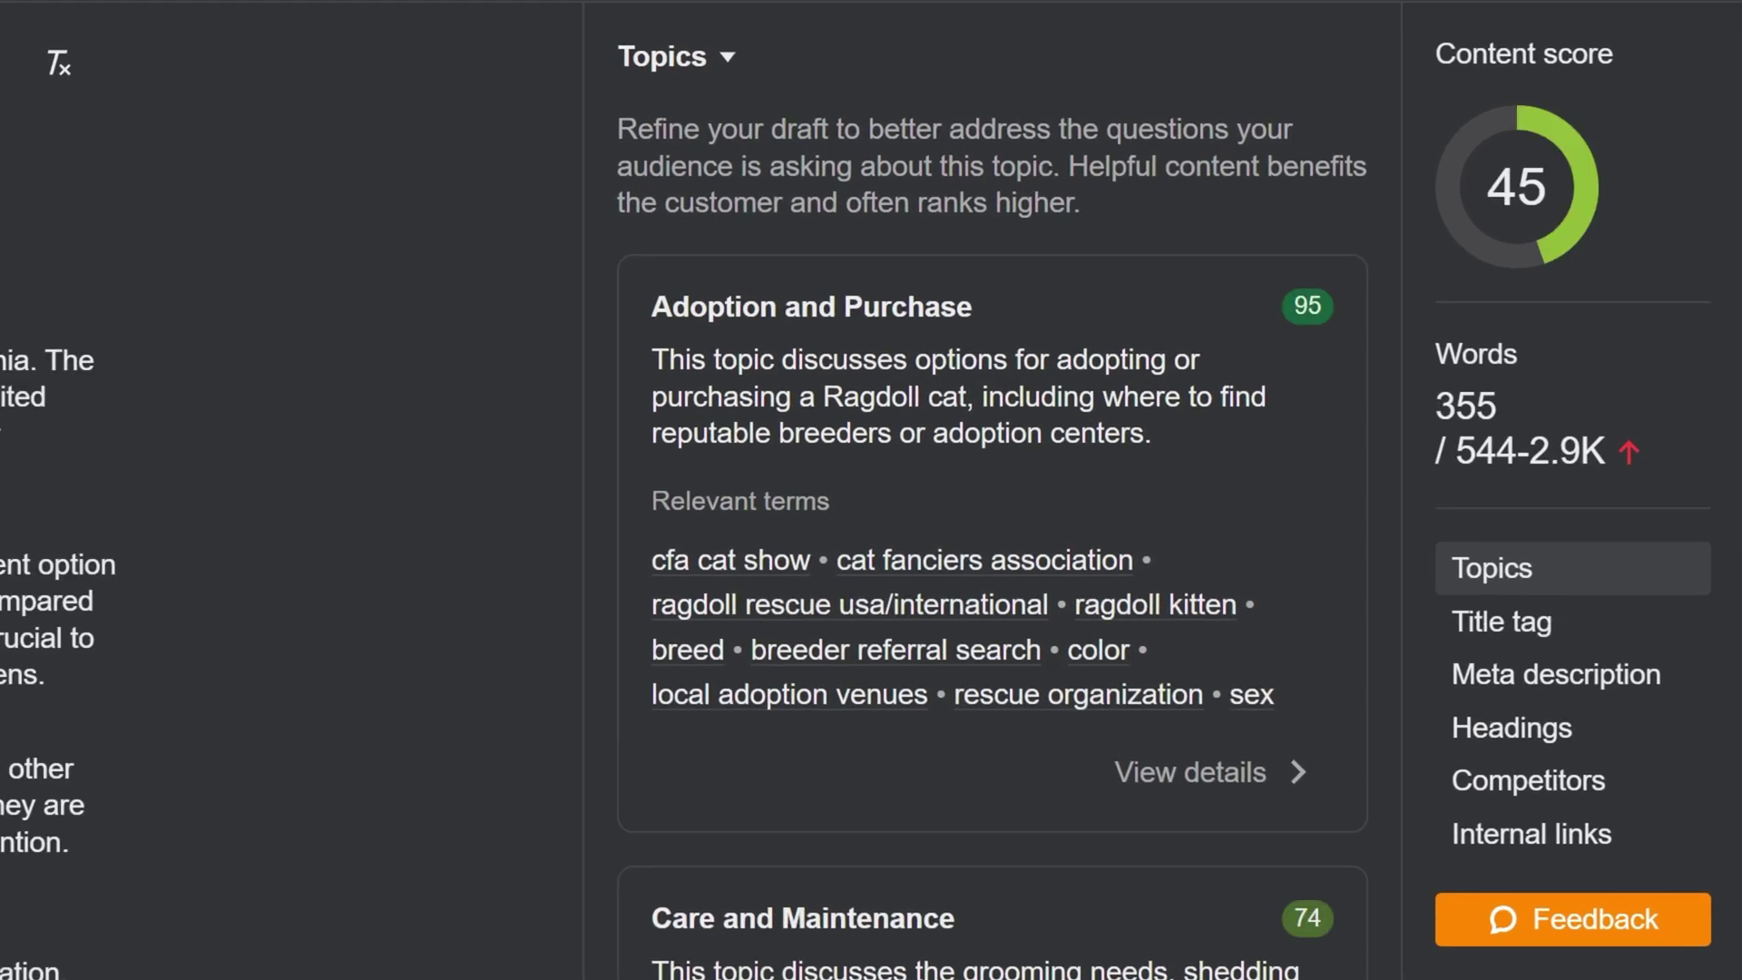
Step: Review the Competitors, Title tag, Meta description and Headings guidance for the ragdoll document
{"action": "left_click", "coordinate": [1608, 780]}
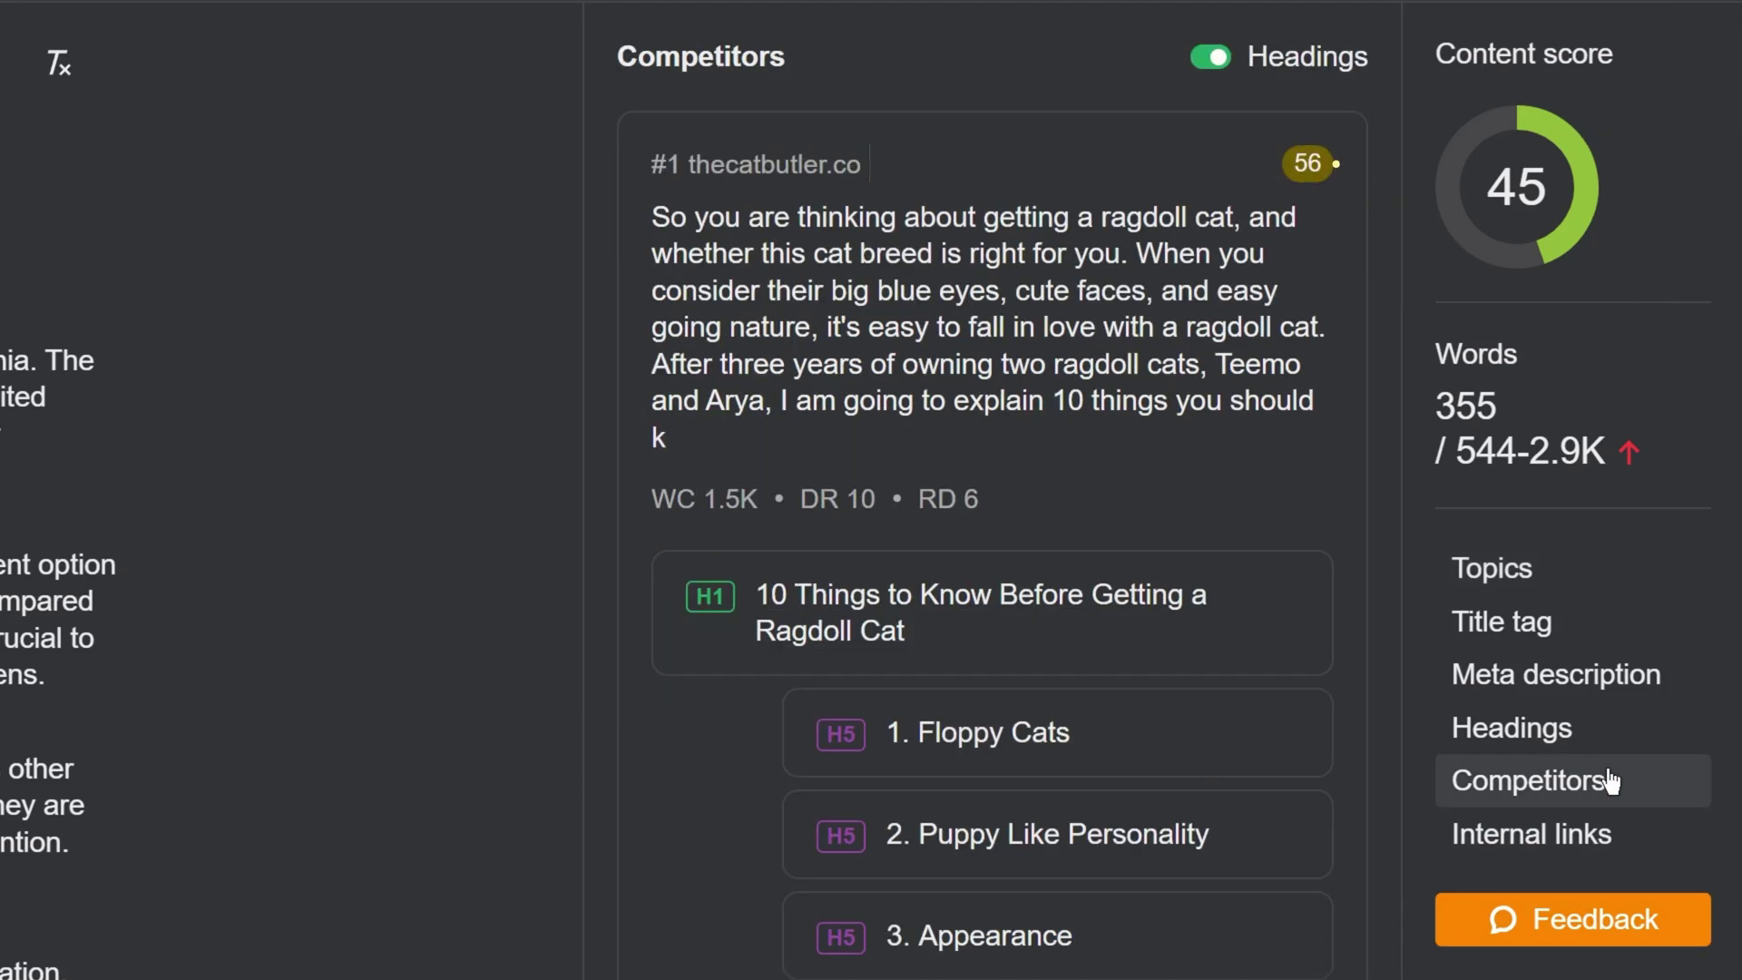
{"action": "left_click", "coordinate": [1487, 637]}
{"action": "left_click", "coordinate": [1481, 679]}
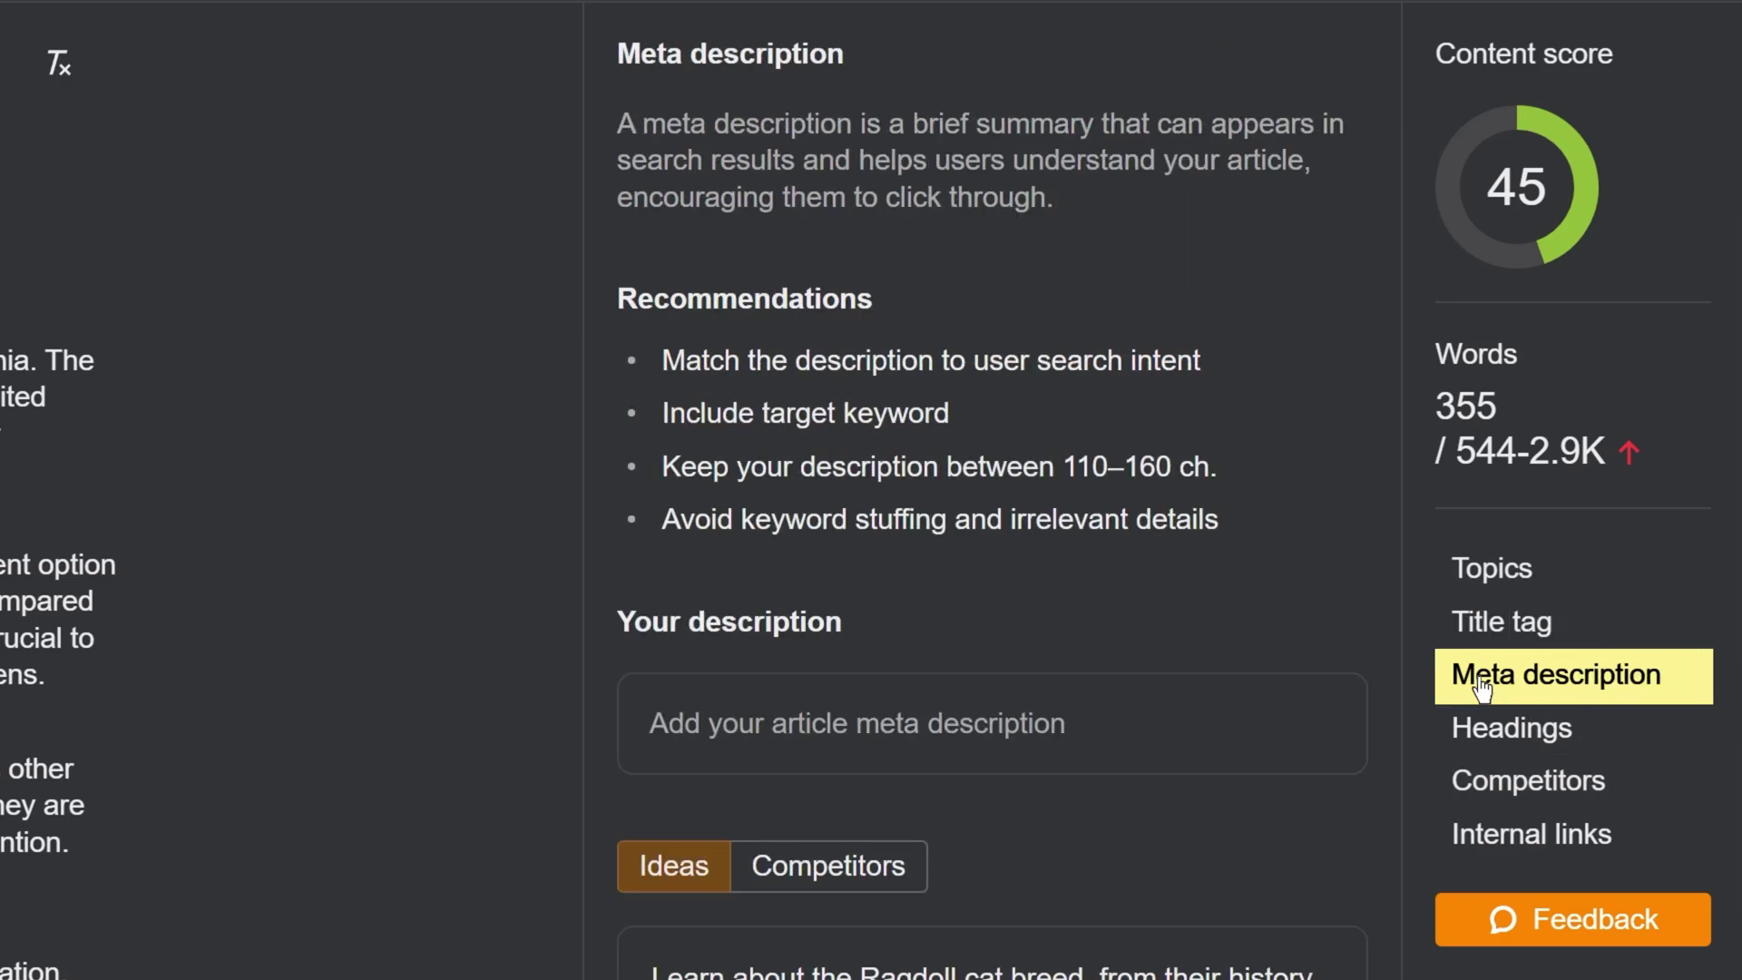
{"action": "left_click", "coordinate": [1513, 748]}
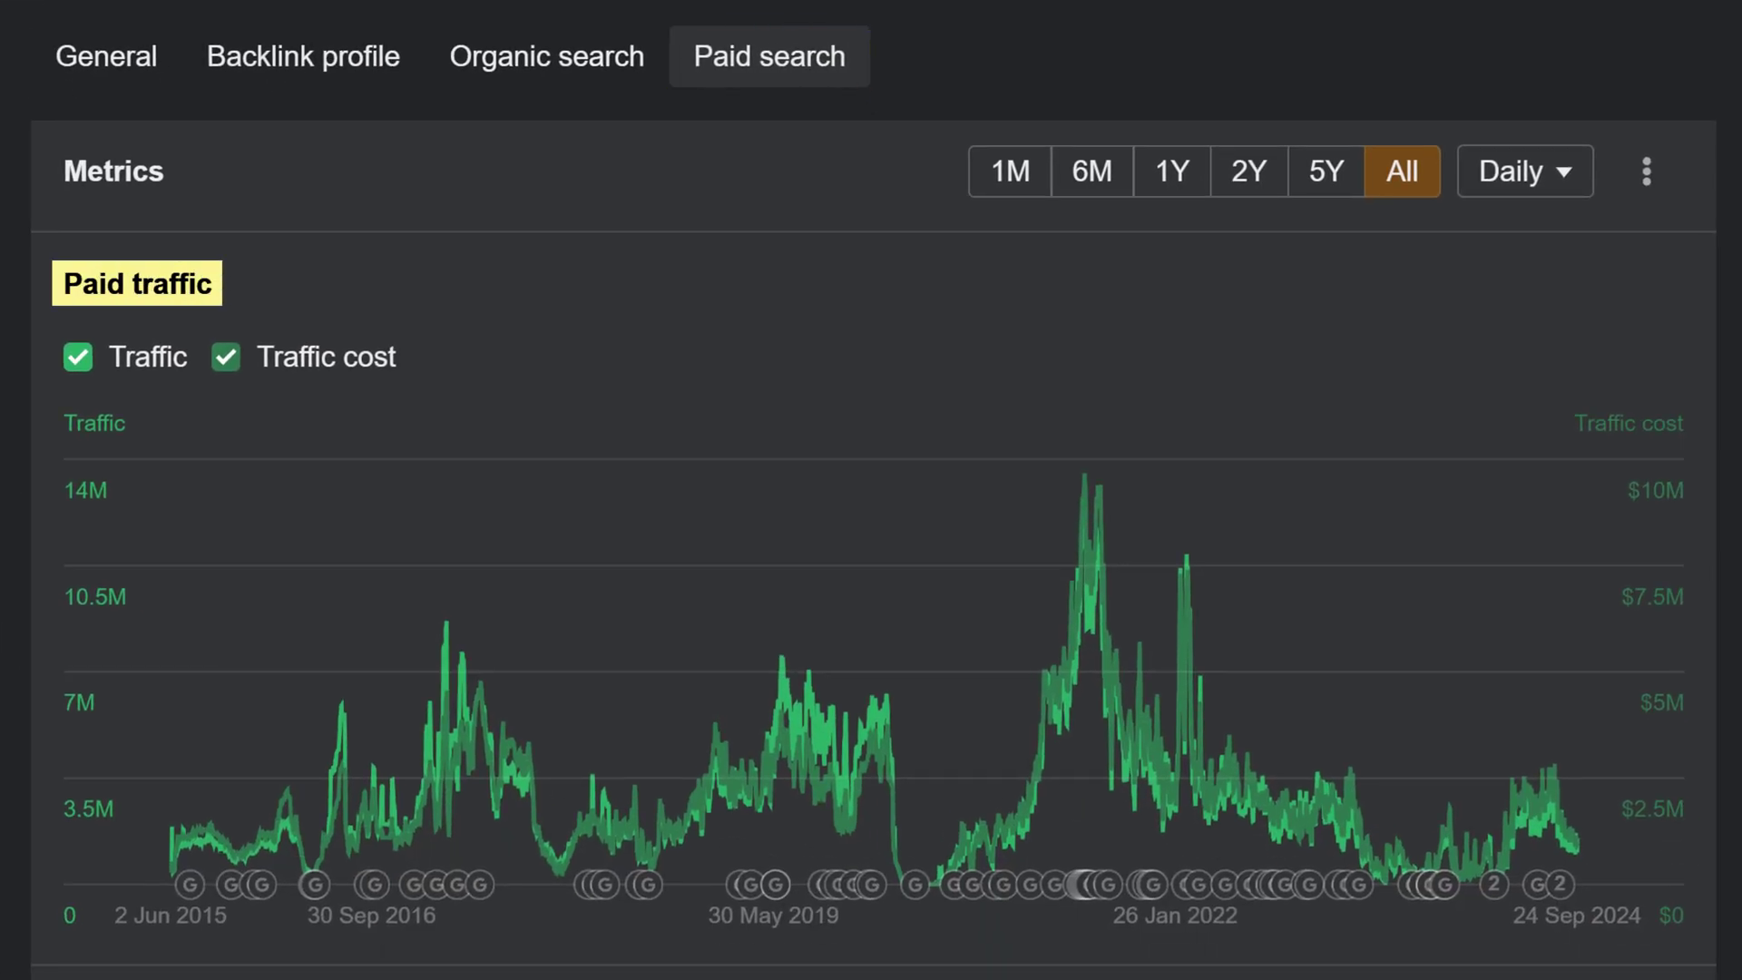
Step: Scroll through the Paid traffic, Paid keywords and Paid pages sections of the paid search overview
{"action": "scroll", "coordinate": [871, 545], "scroll_direction": "down", "scroll_amount": 10}
{"action": "scroll", "coordinate": [871, 544], "scroll_direction": "down", "scroll_amount": 7}
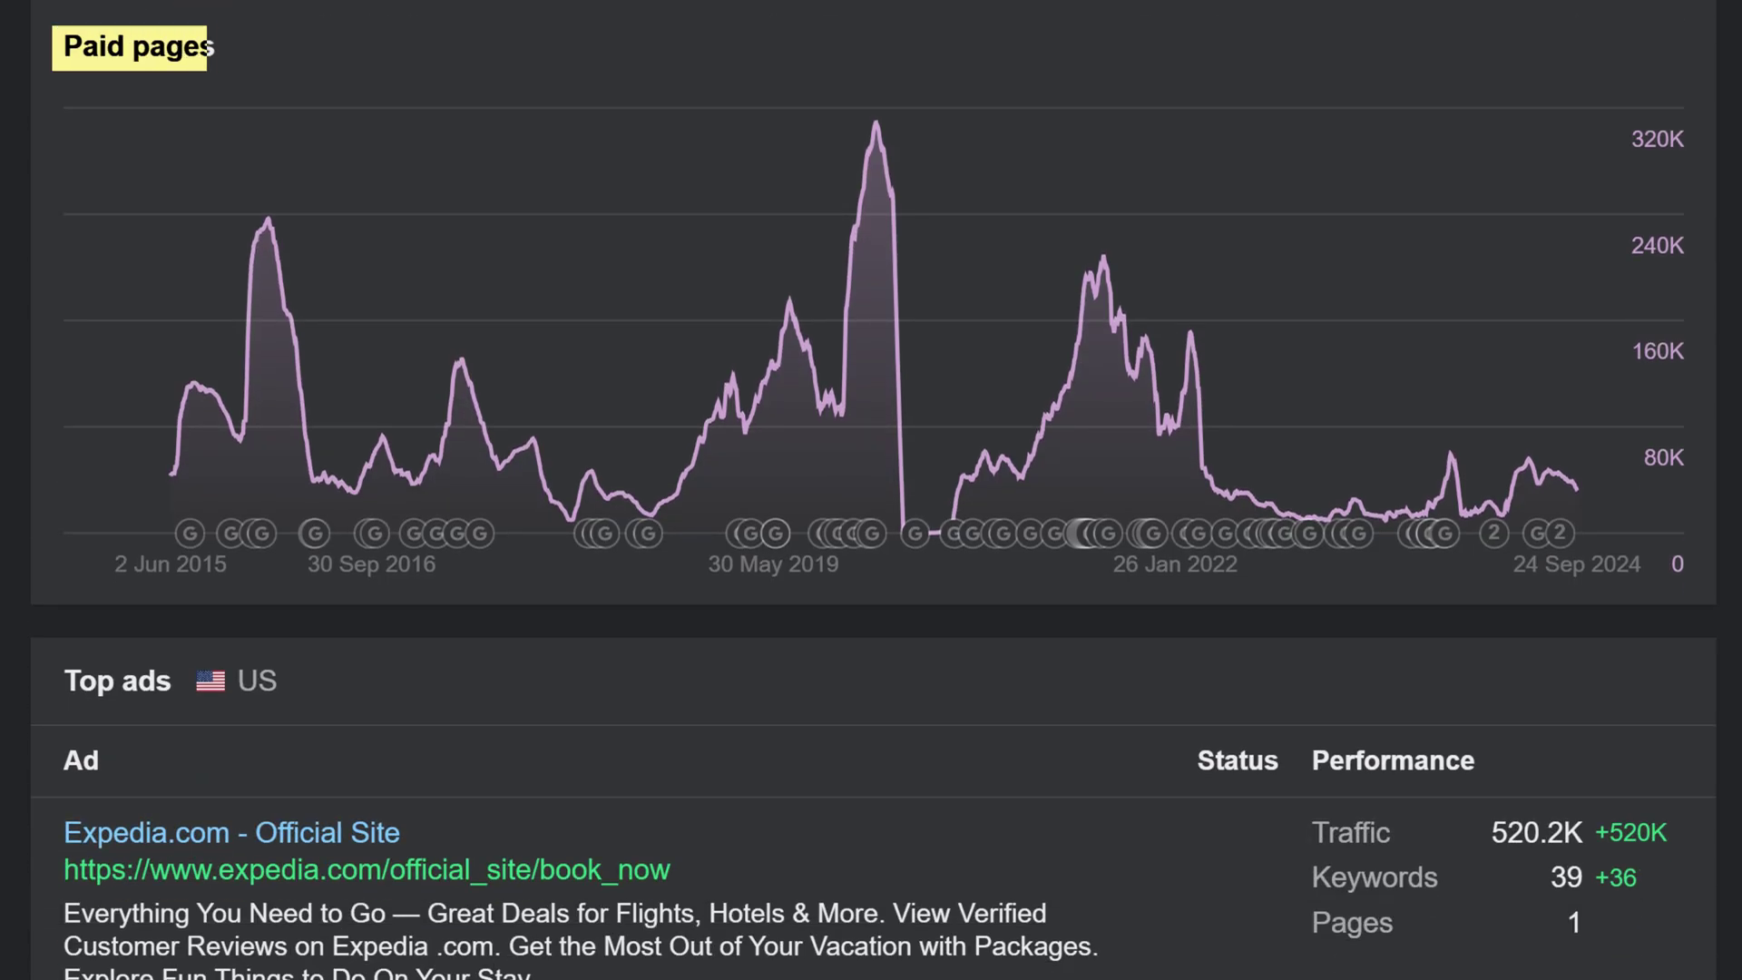
{"action": "scroll", "coordinate": [872, 490], "scroll_direction": "up", "scroll_amount": 15}
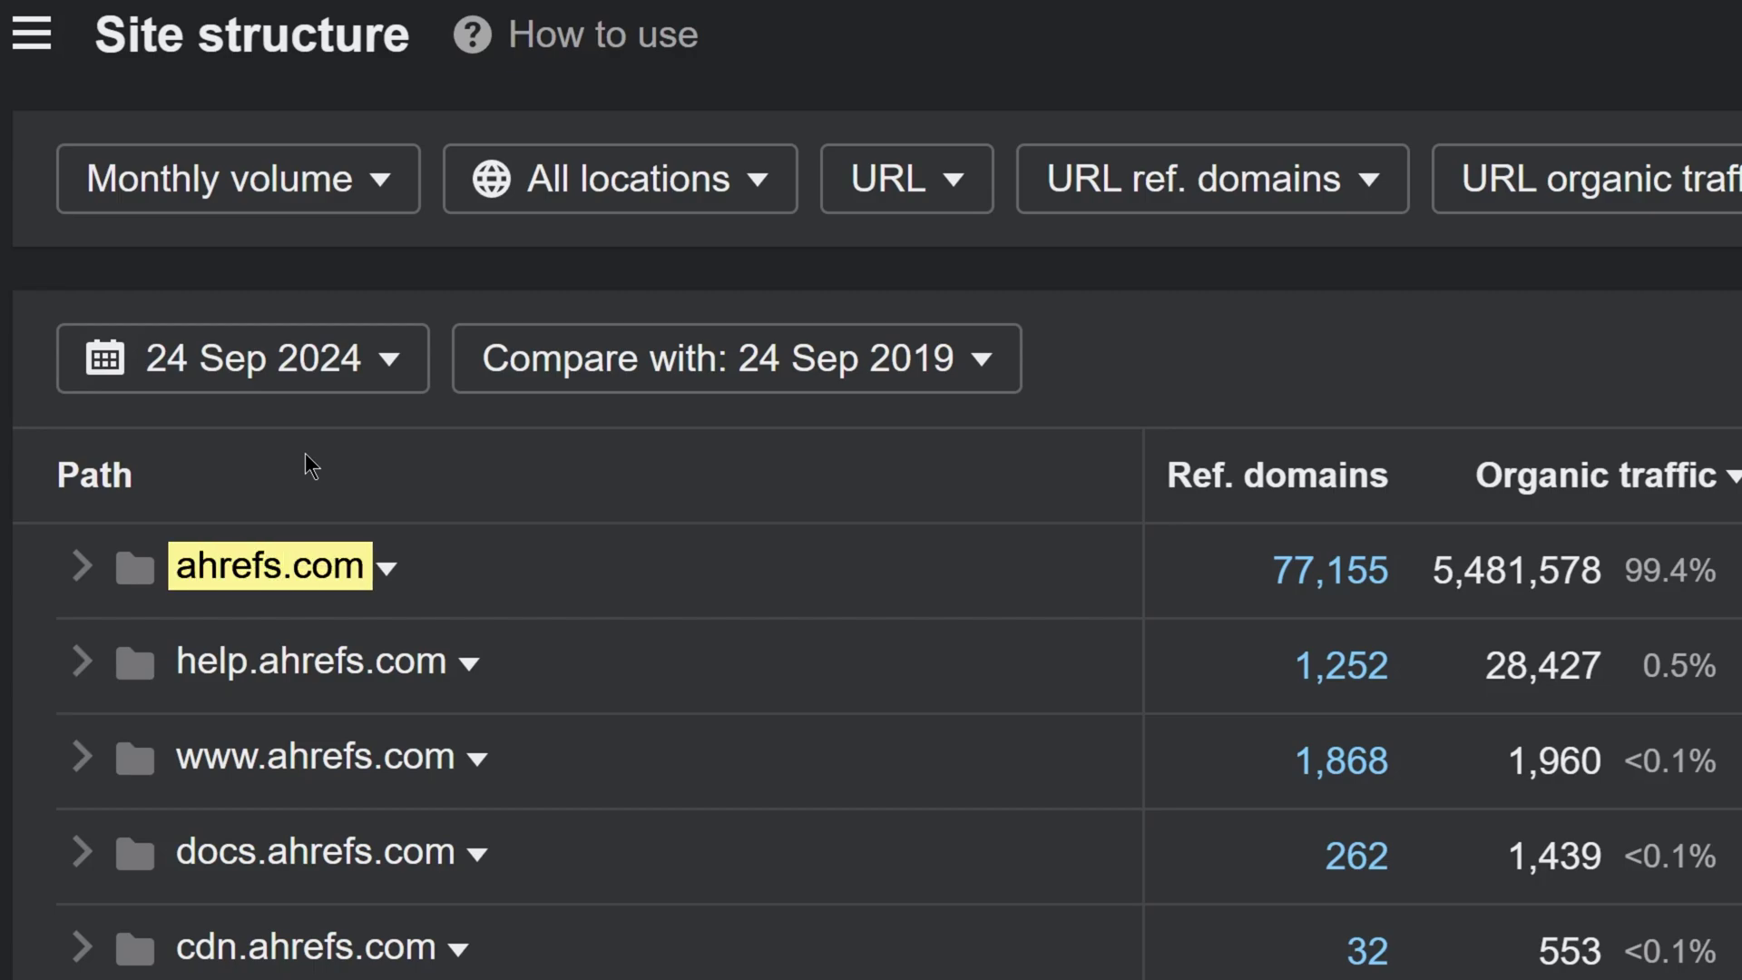
Step: Expand the ahrefs.com folder to list Homepage, writing-tools, fr, blog and other subfolders
{"action": "left_click", "coordinate": [82, 567]}
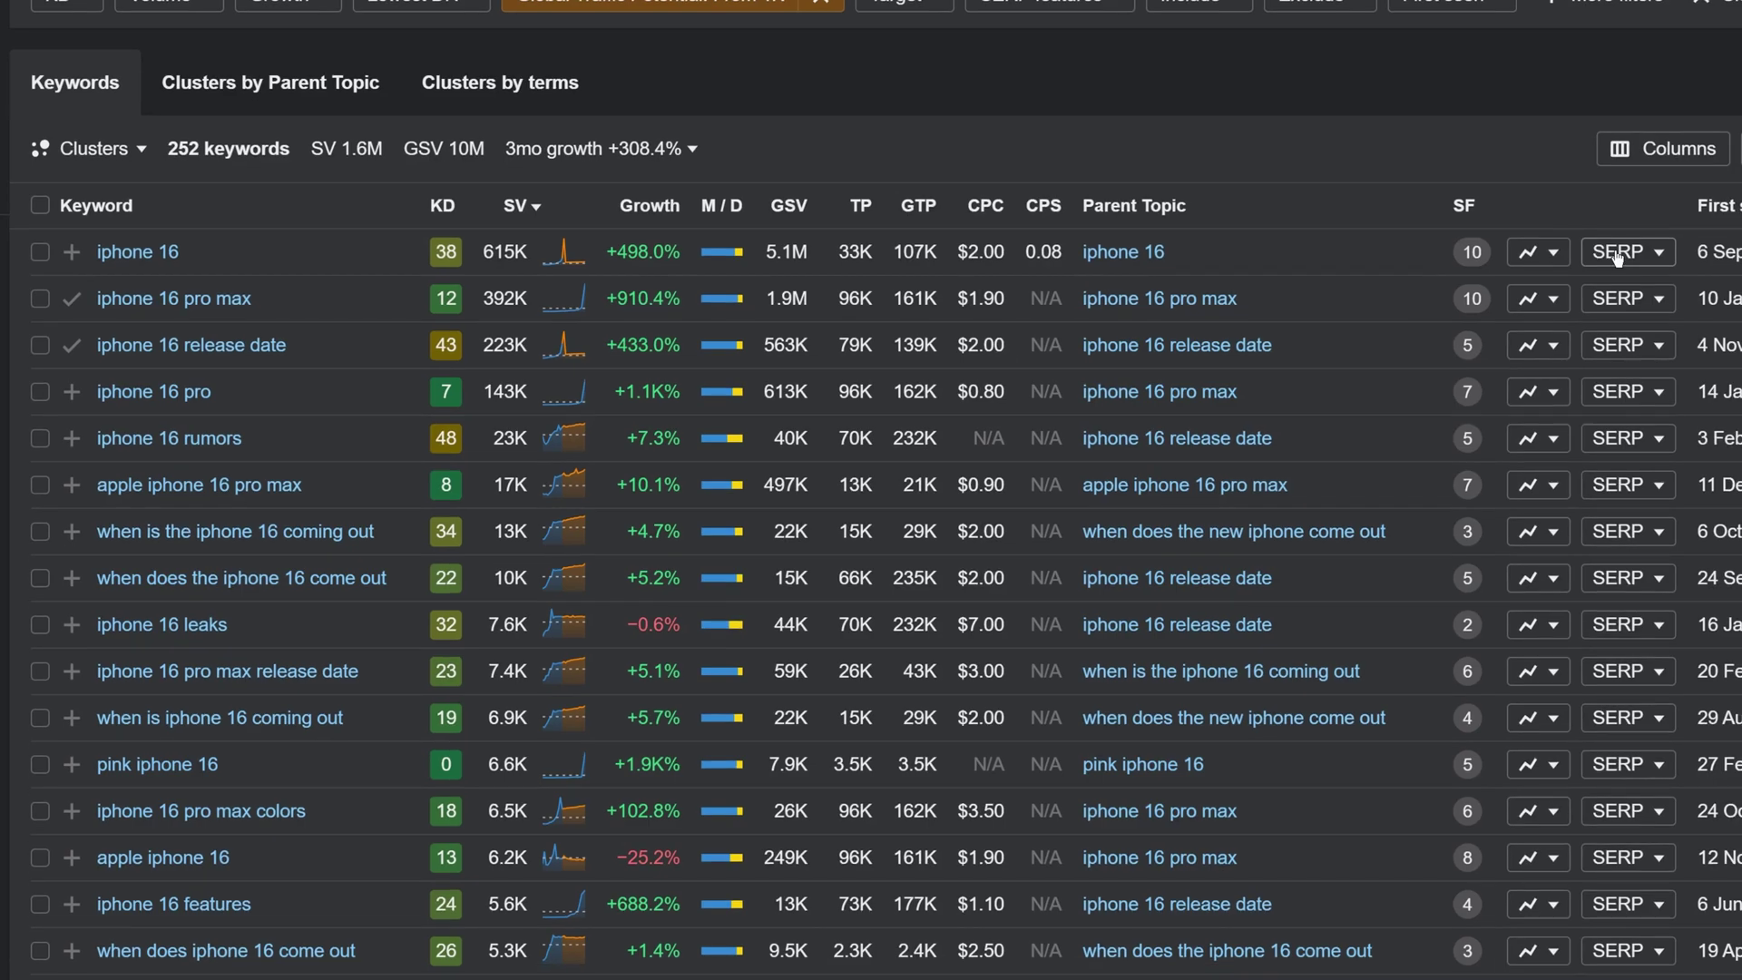
Step: Preview the SERP overview for the iphone 16 keyword, then collapse it
{"action": "left_click", "coordinate": [1617, 254]}
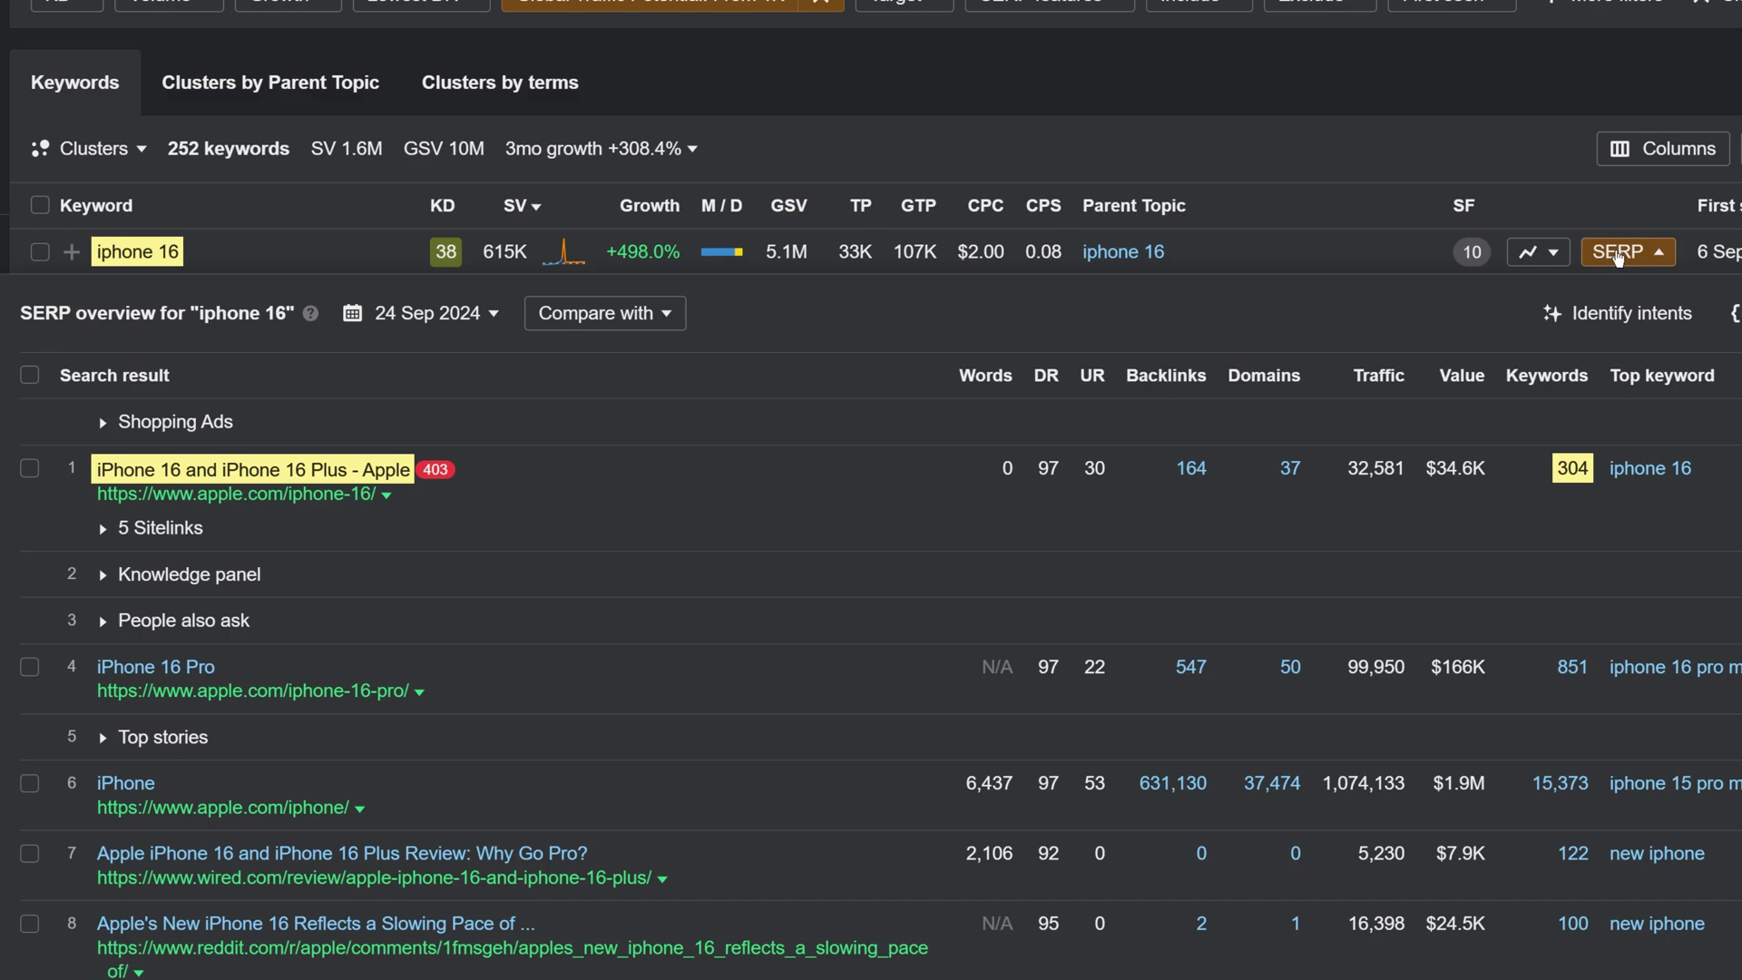
{"action": "left_click", "coordinate": [1617, 253]}
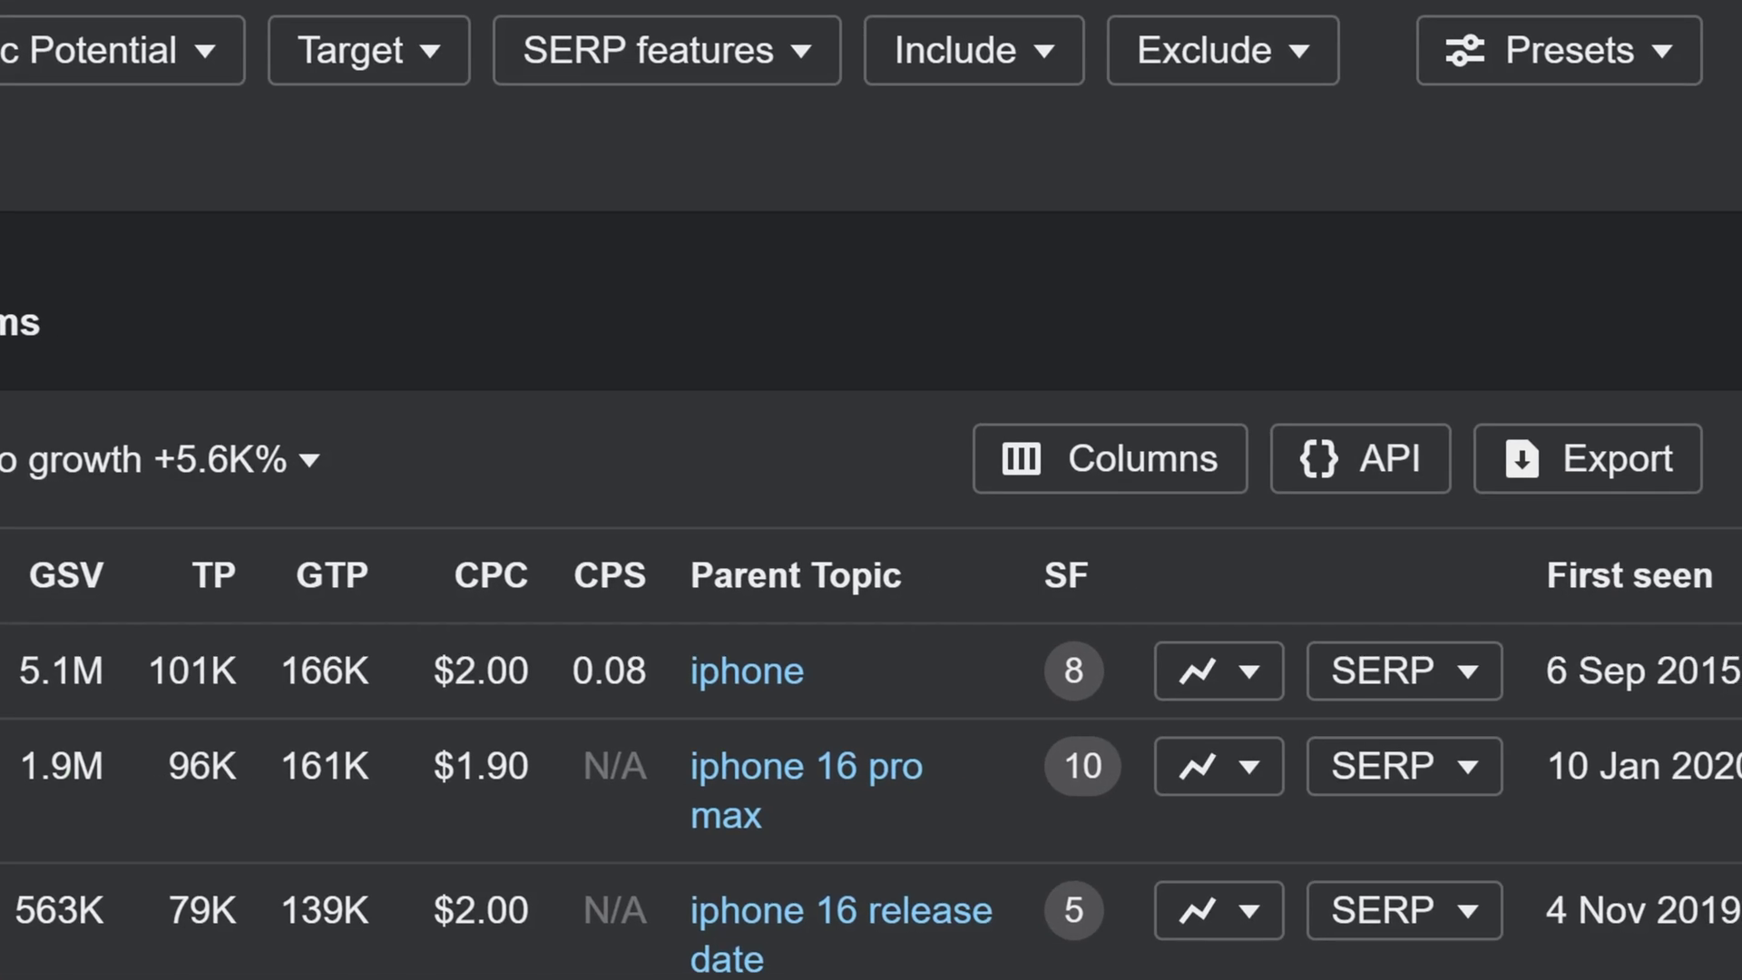
Step: Apply the Trending preset, narrowing iphone 16 terms to 933 keywords with Volume from 100
{"action": "left_click", "coordinate": [1505, 61]}
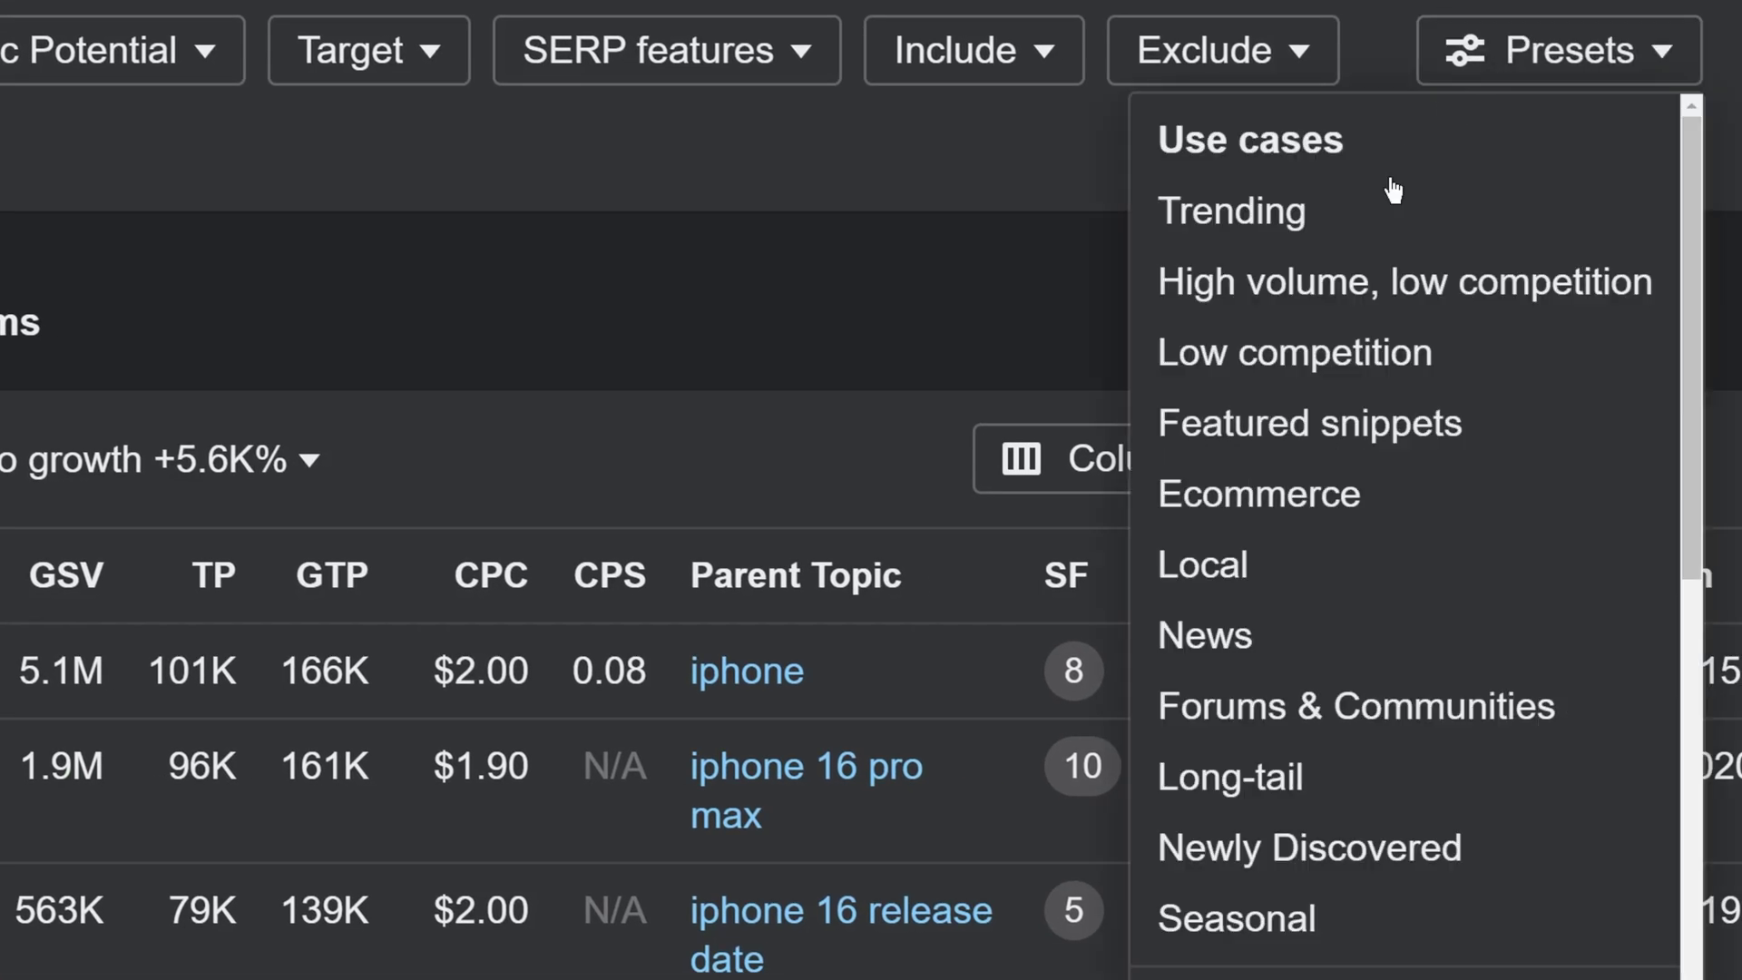
{"action": "left_click", "coordinate": [1390, 202]}
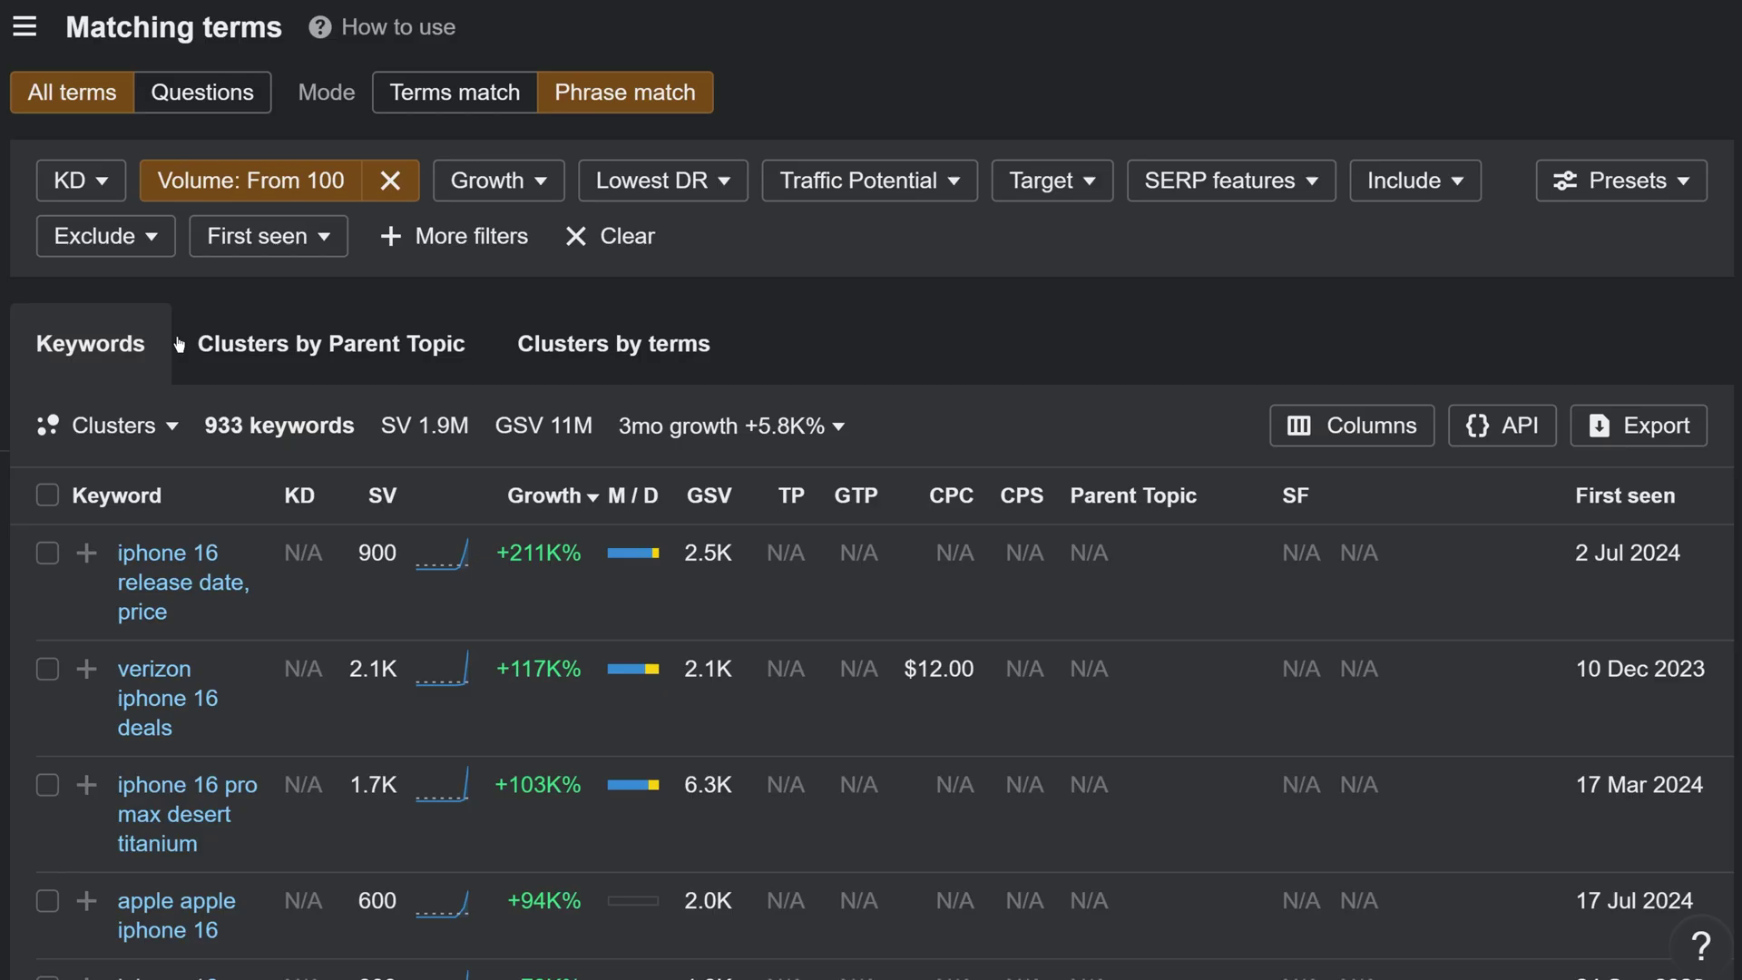